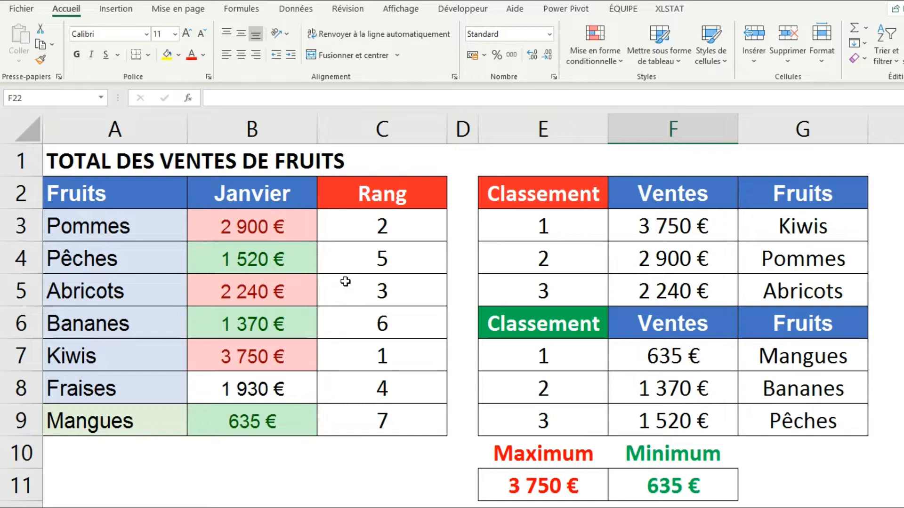
Set the January sales of Bananes in cell B6 to 4000.
{"action": "left_click", "coordinate": [306, 299]}
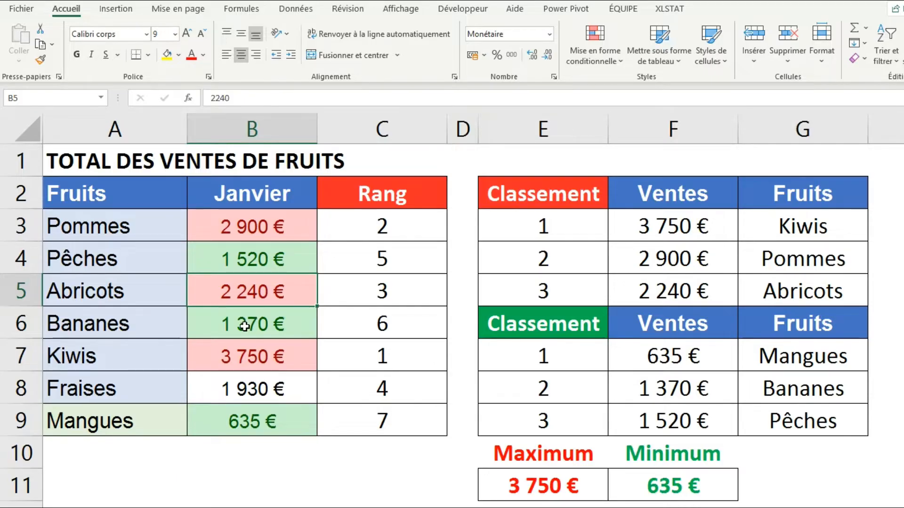
{"action": "left_click", "coordinate": [244, 326]}
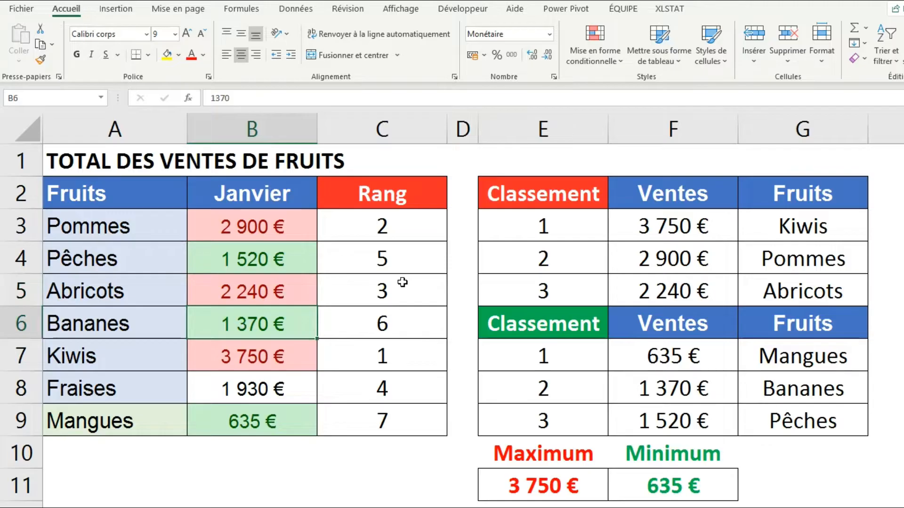
{"action": "type", "text": "4000"}
{"action": "key", "text": "Return"}
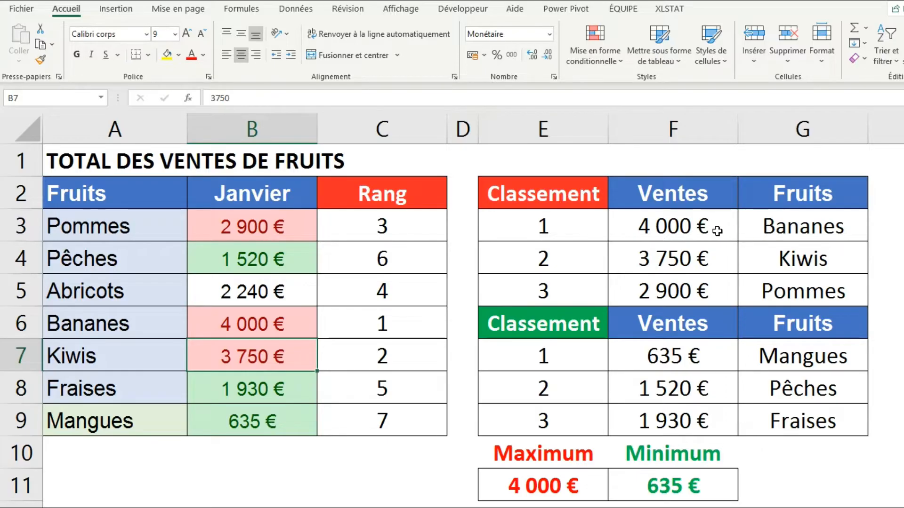
{"action": "left_click", "coordinate": [262, 329]}
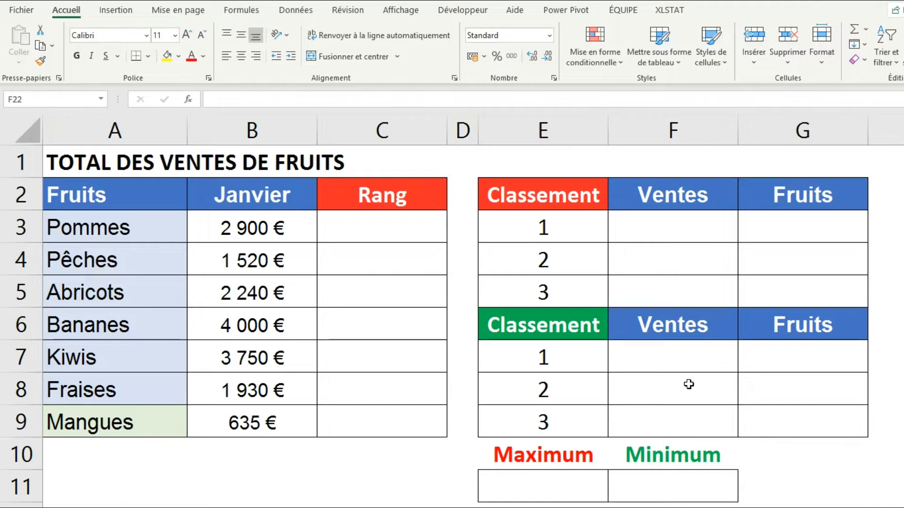
Enter =RANG(B3;$B$3:$B$9;0) in C3 to rank Pommes' January sales in descending order.
{"action": "left_click", "coordinate": [440, 238]}
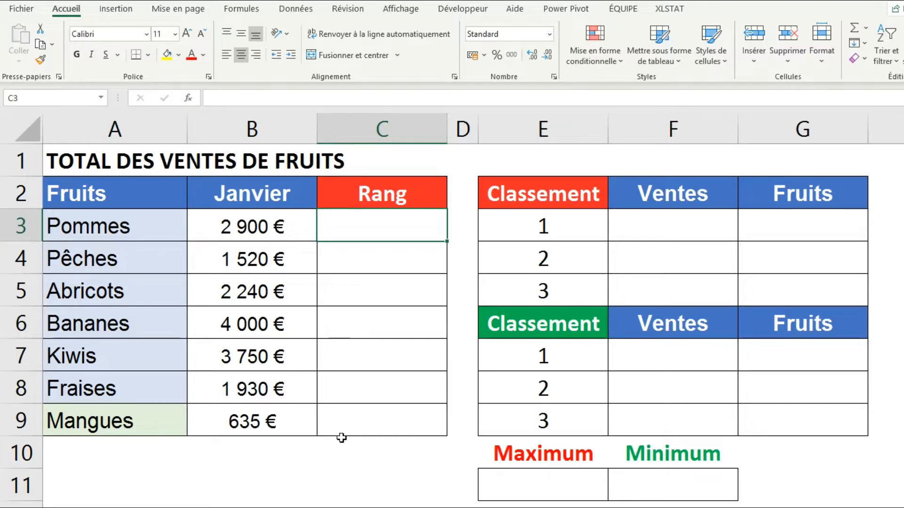
{"action": "type", "text": "=RANG"}
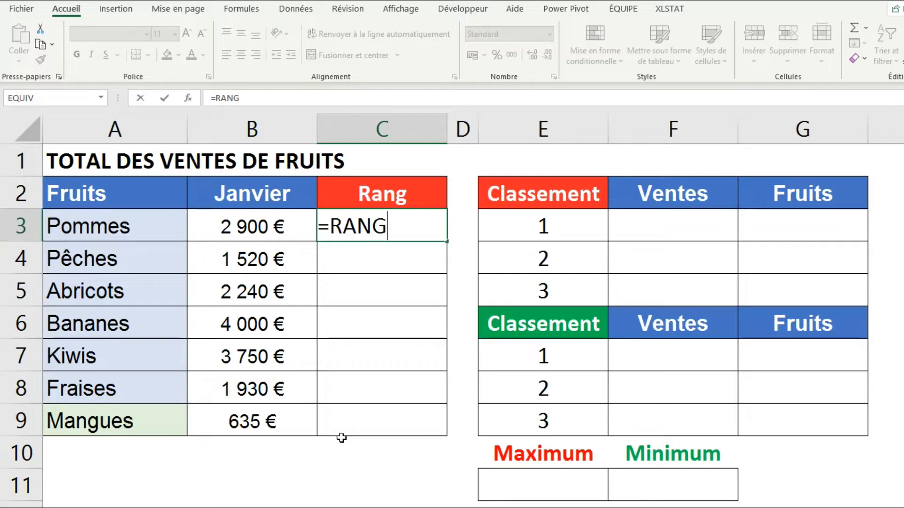
{"action": "type", "text": "("}
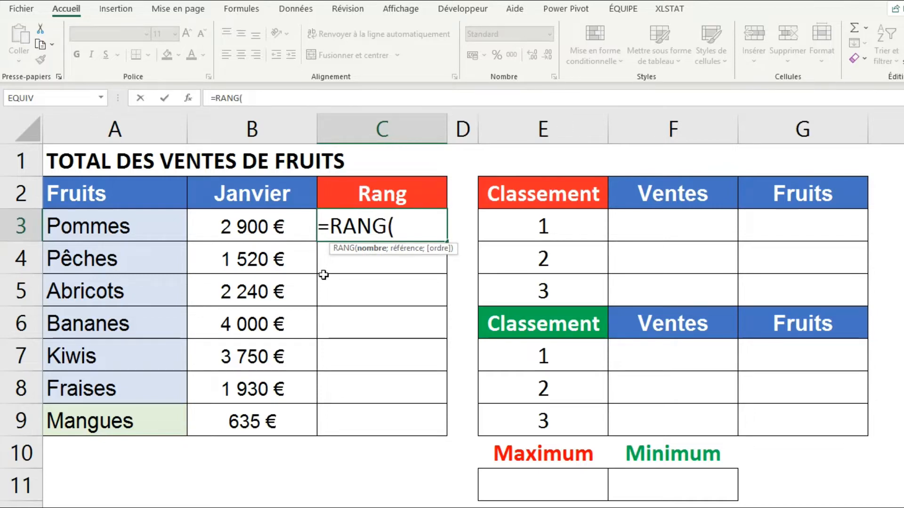
{"action": "left_click", "coordinate": [279, 230]}
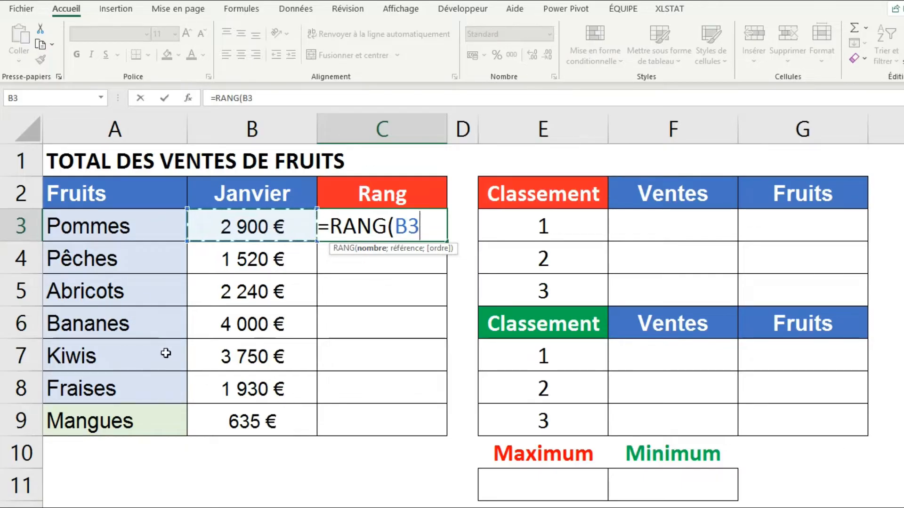
{"action": "type", "text": ";"}
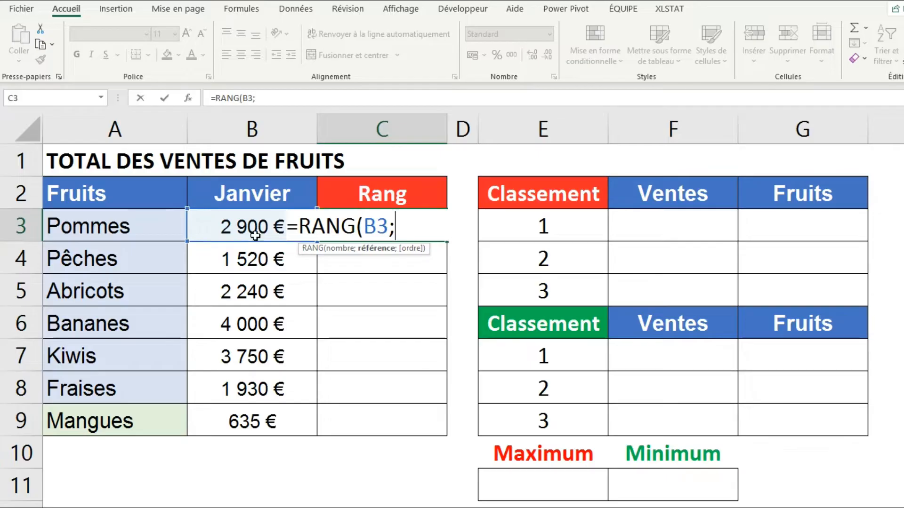
{"action": "left_click_drag", "start_coordinate": [254, 239], "coordinate": [269, 417]}
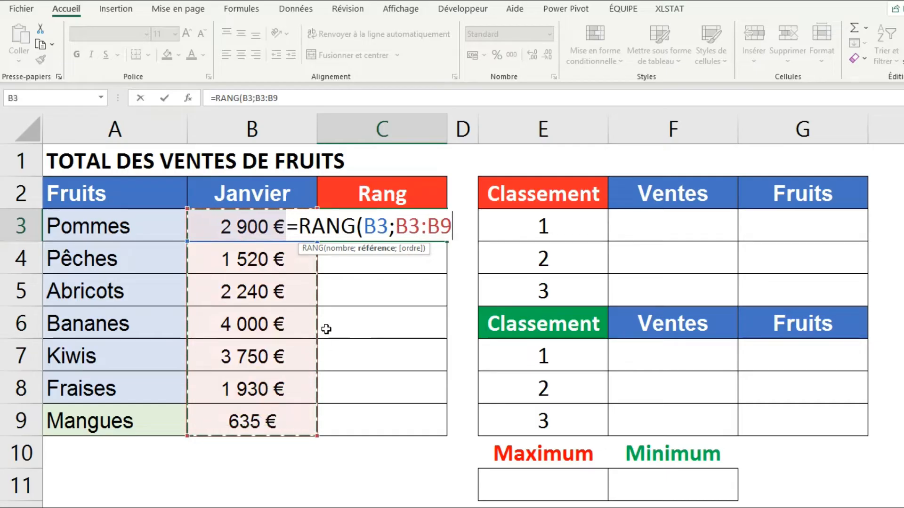
{"action": "key", "text": "F4"}
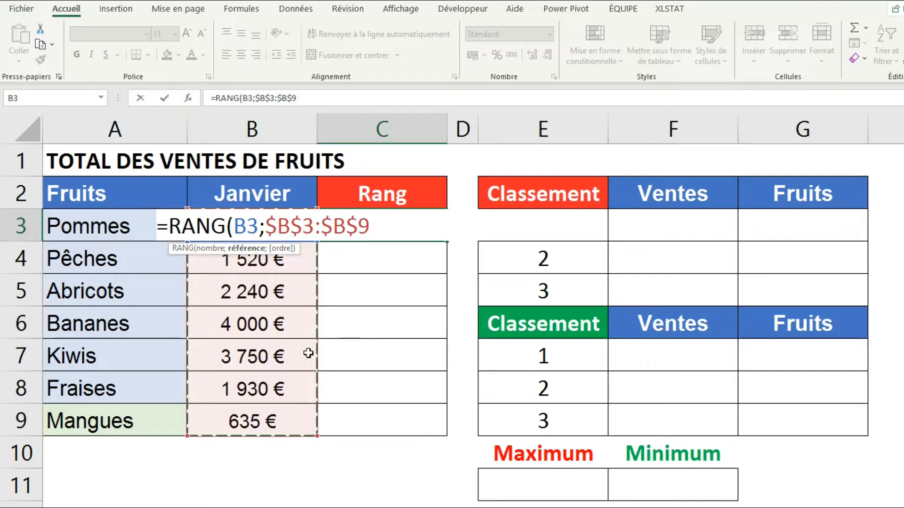
{"action": "type", "text": ";"}
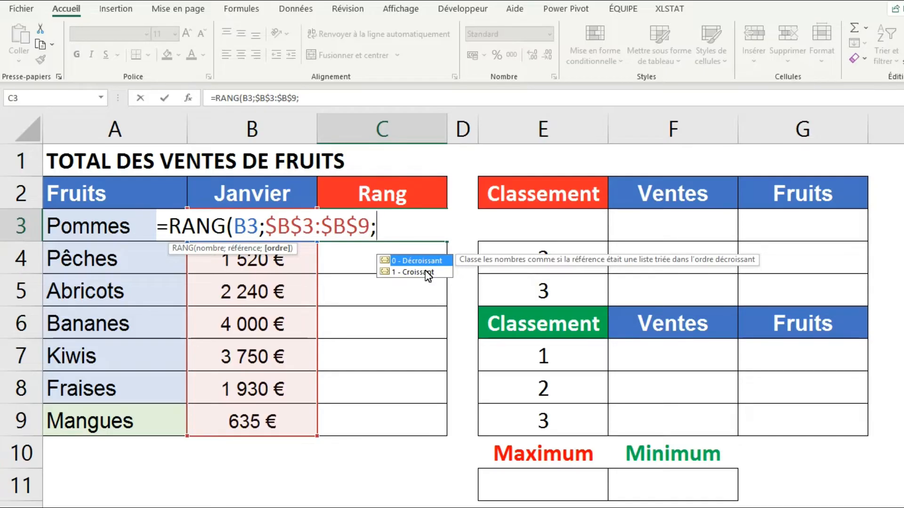
{"action": "type", "text": "0)"}
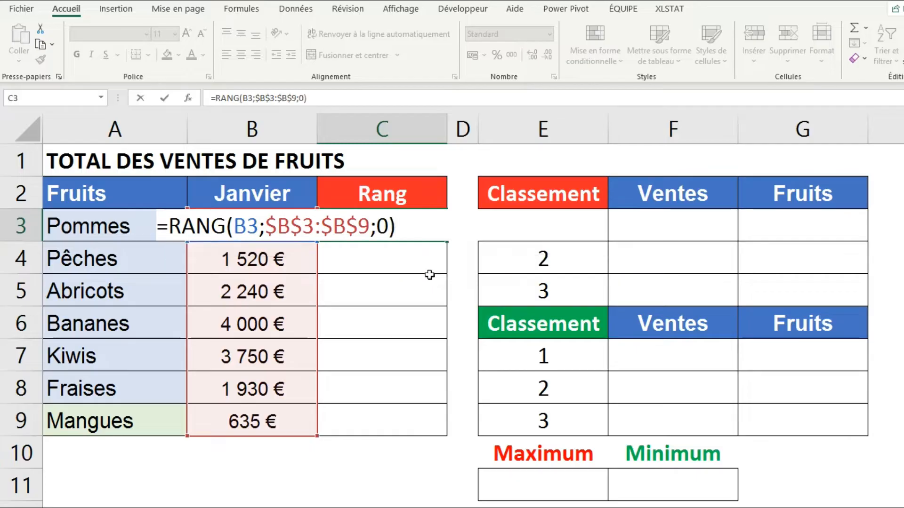
{"action": "key", "text": "Return"}
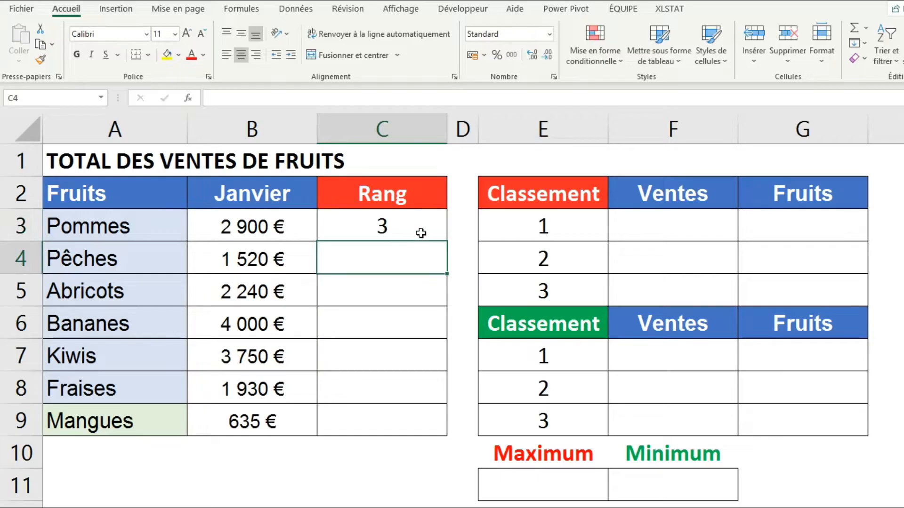
Fill the rank formula from C3 down to C9 for the remaining fruits.
{"action": "left_click", "coordinate": [420, 233]}
{"action": "double_click", "coordinate": [447, 241]}
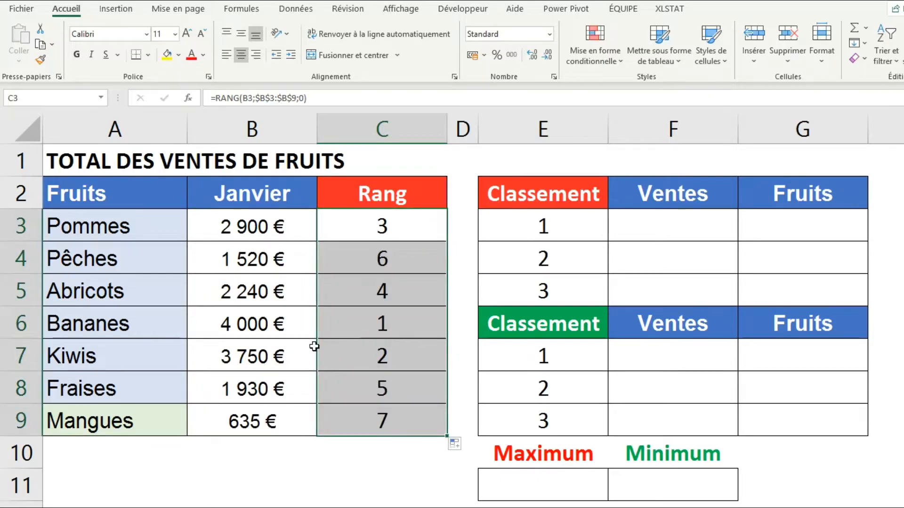
{"action": "left_click", "coordinate": [262, 331]}
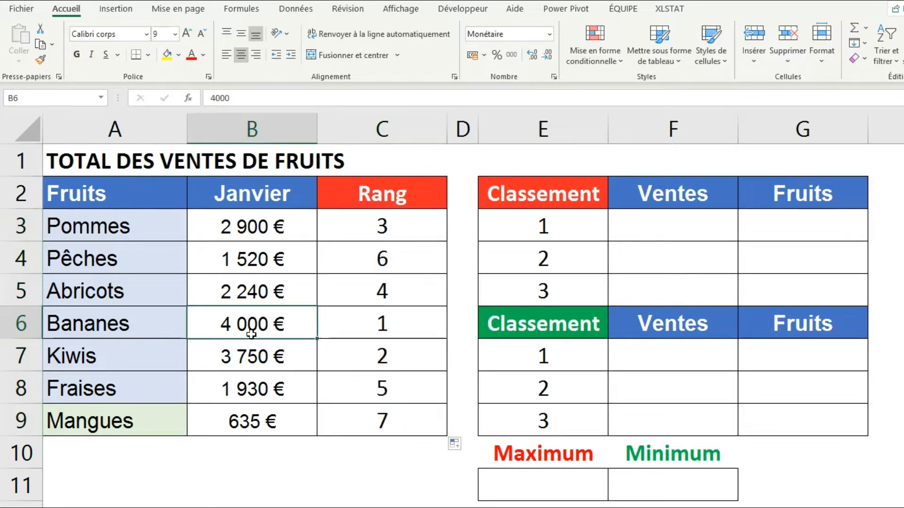
{"action": "left_click", "coordinate": [385, 325]}
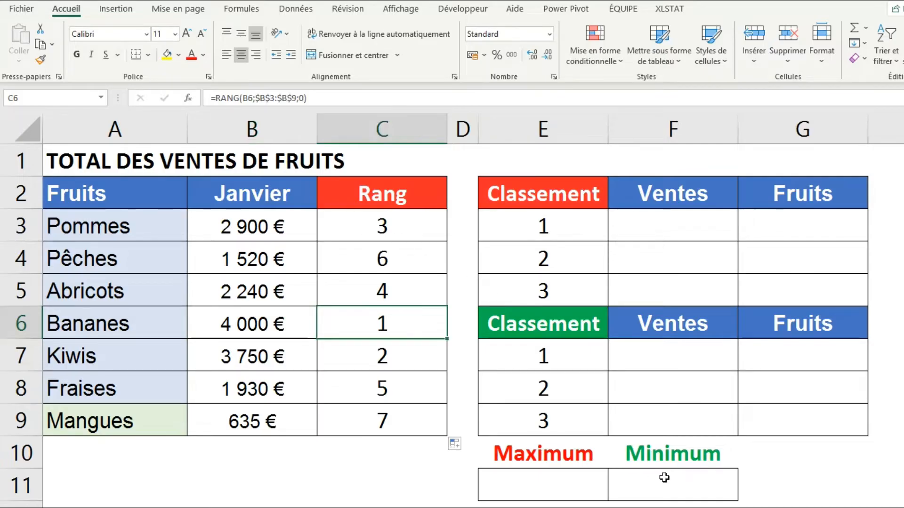
Enter =MAX(B3:B9) in E11, under Maximum, to get the highest January sales figure.
{"action": "left_click", "coordinate": [556, 483]}
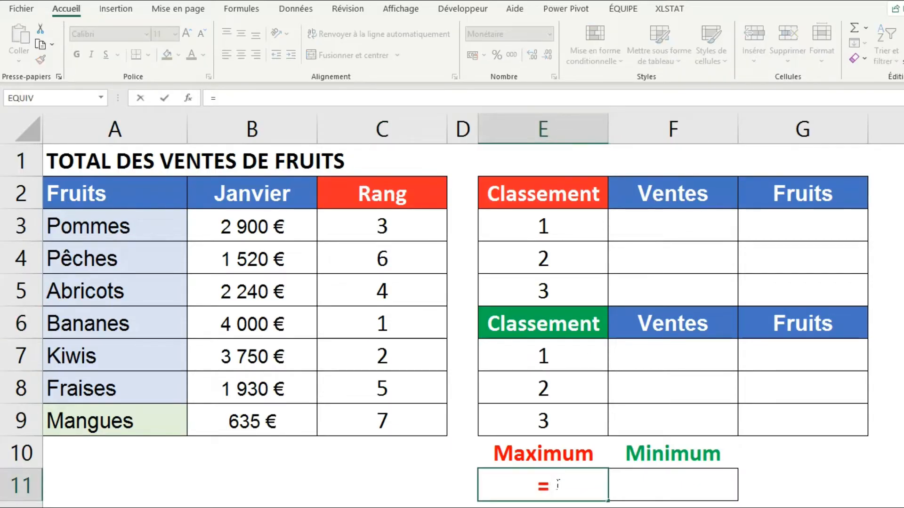
{"action": "type", "text": "MAX"}
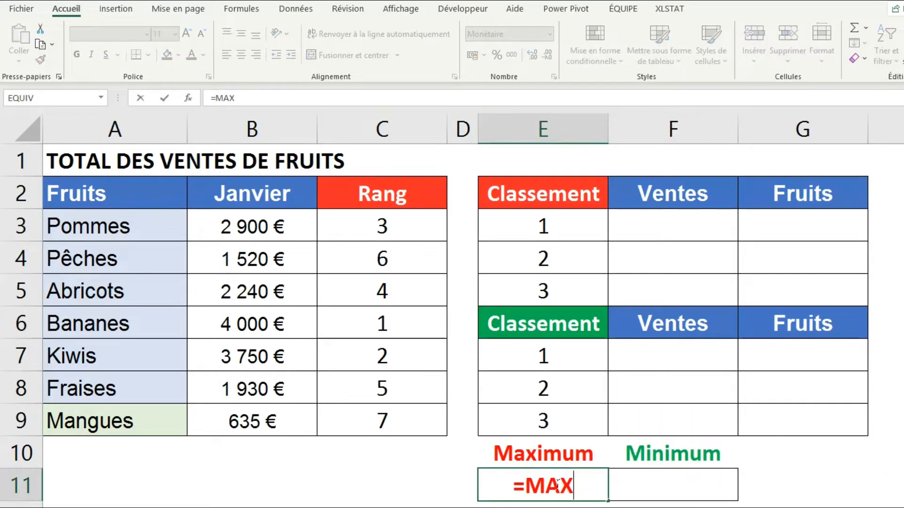
{"action": "type", "text": "("}
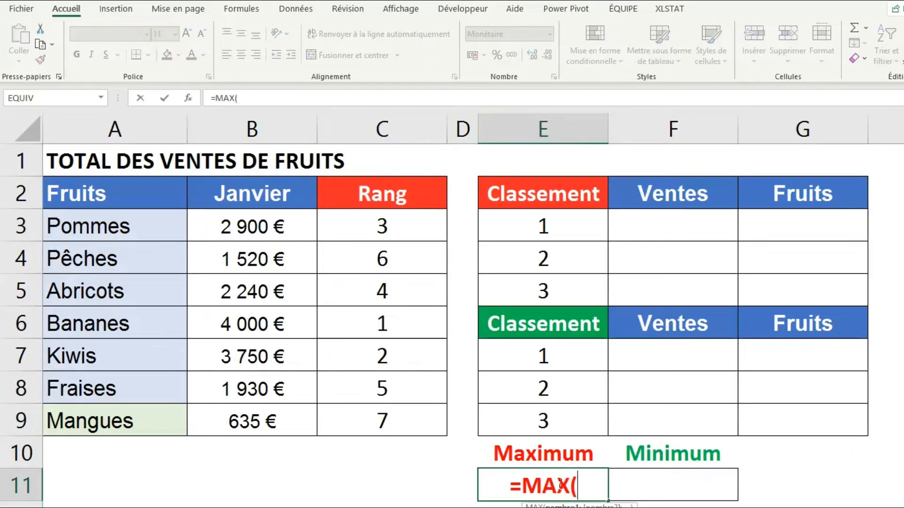
{"action": "left_click_drag", "start_coordinate": [242, 226], "coordinate": [256, 418]}
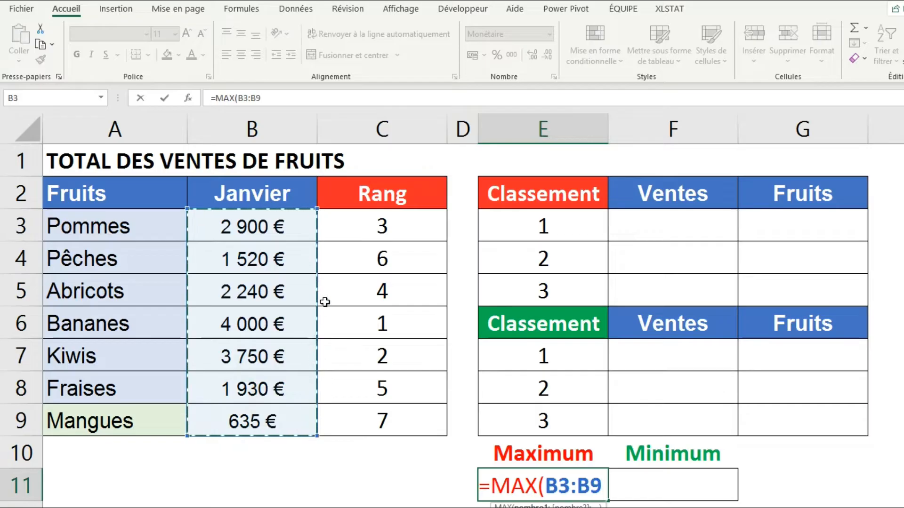
{"action": "type", "text": ")"}
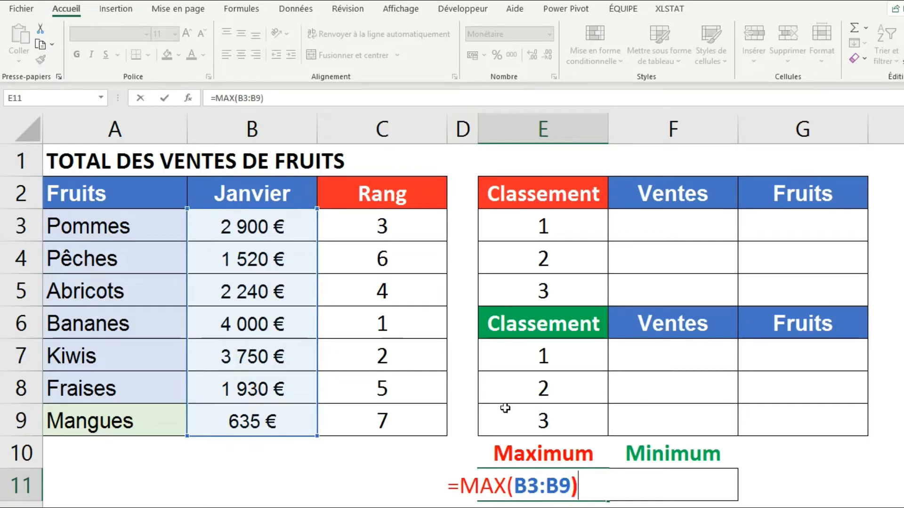
{"action": "key", "text": "Return"}
{"action": "scroll", "coordinate": [659, 461], "scroll_direction": "up", "scroll_amount": 1}
Enter =MIN(B3:B9) in F11, under Minimum, and check both extremes against the ranks of Bananes and Mangues.
{"action": "left_click", "coordinate": [691, 489]}
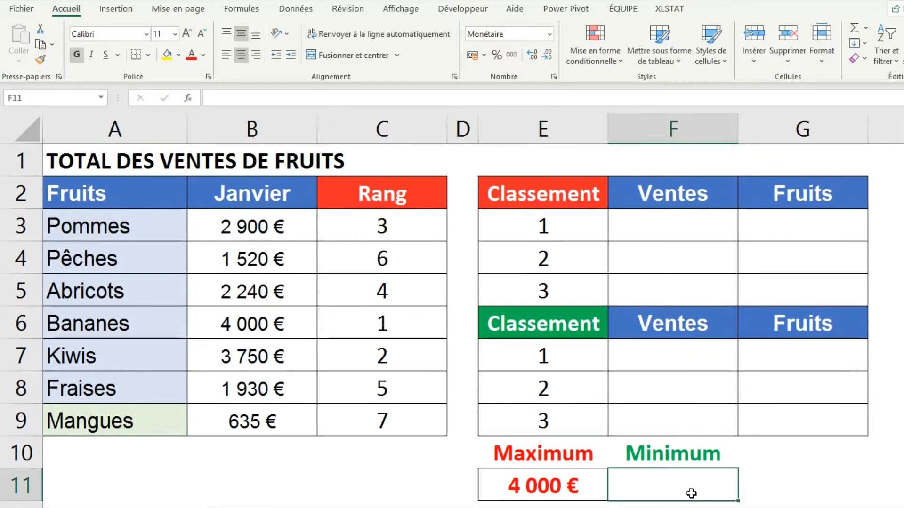
{"action": "type", "text": "=MIN("}
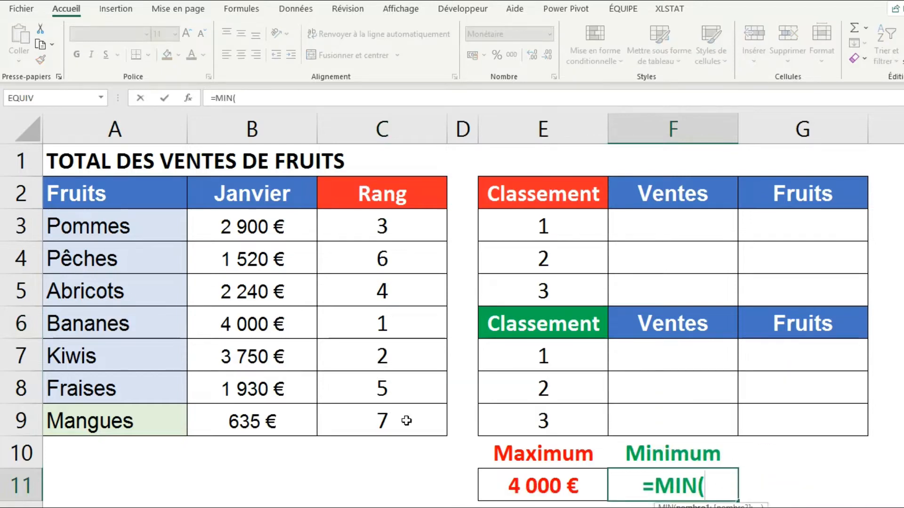
{"action": "left_click_drag", "start_coordinate": [238, 235], "coordinate": [263, 420]}
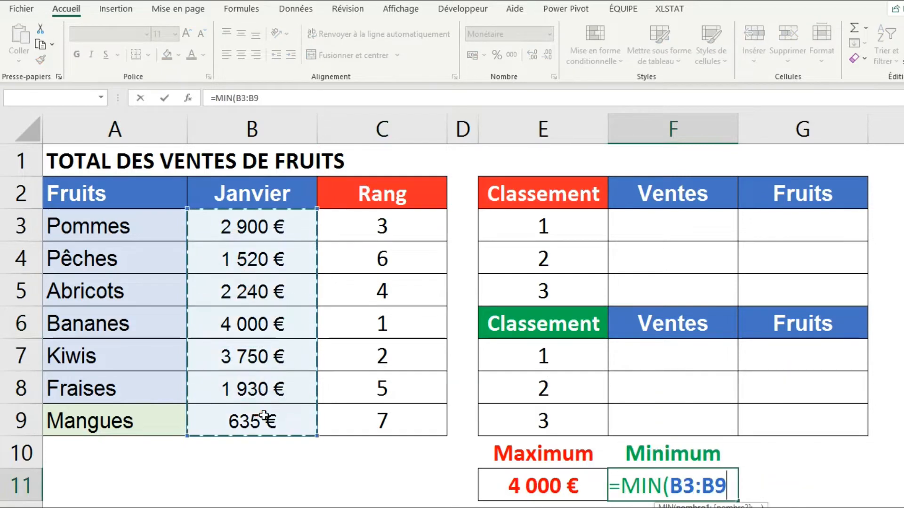
{"action": "type", "text": ")"}
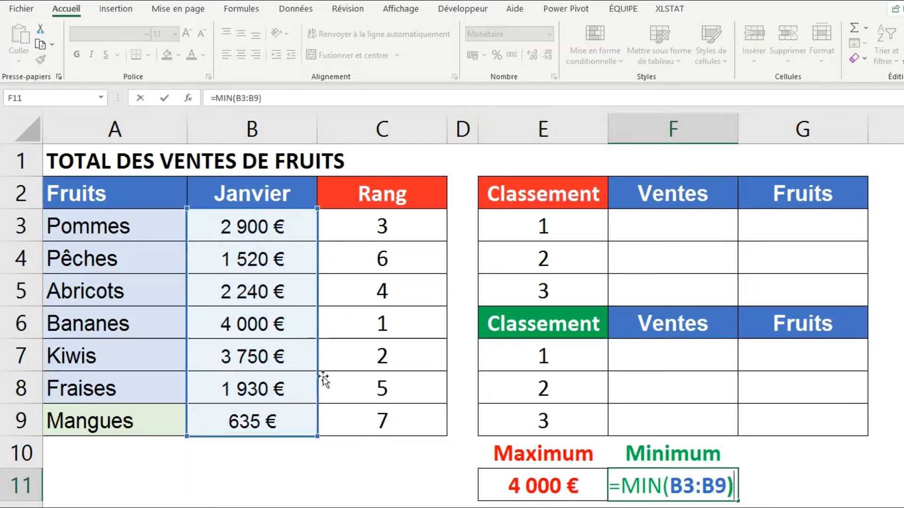
{"action": "key", "text": "Return"}
{"action": "left_click", "coordinate": [688, 454]}
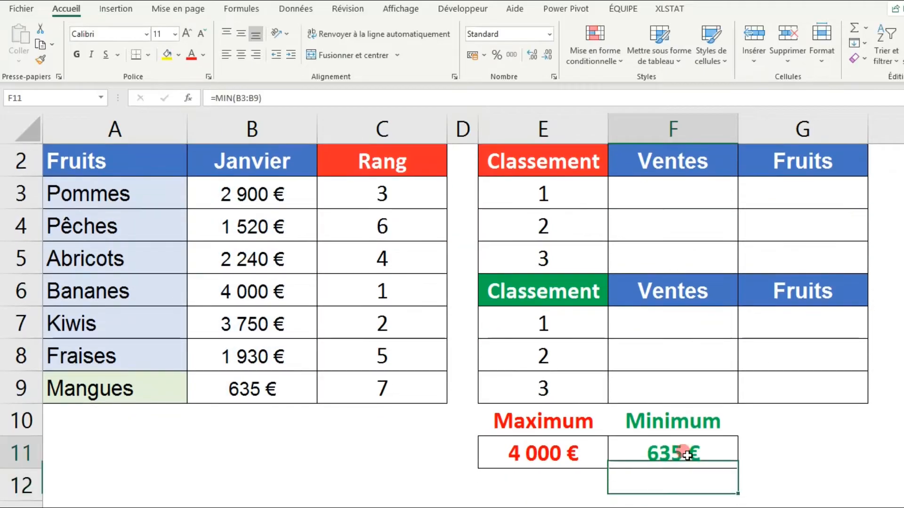
{"action": "scroll", "coordinate": [686, 453], "scroll_direction": "up", "scroll_amount": 1}
{"action": "left_click", "coordinate": [535, 475]}
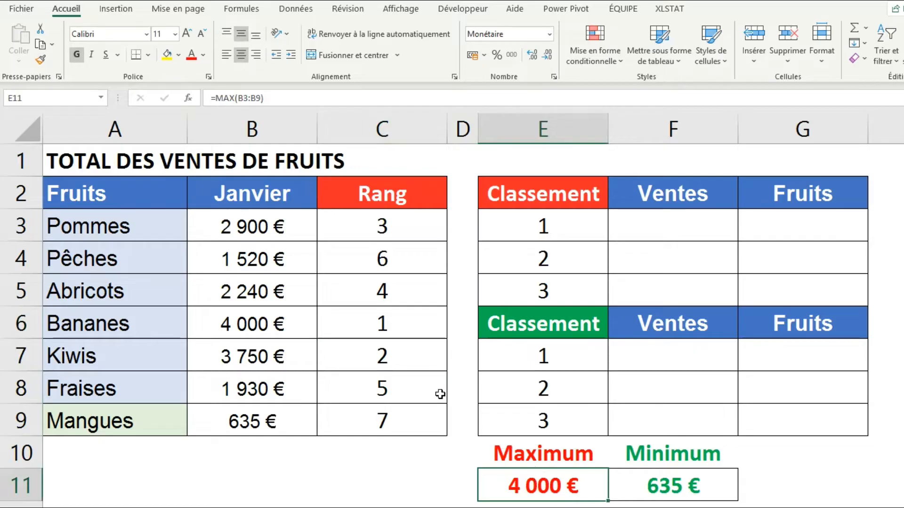
{"action": "left_click", "coordinate": [399, 323]}
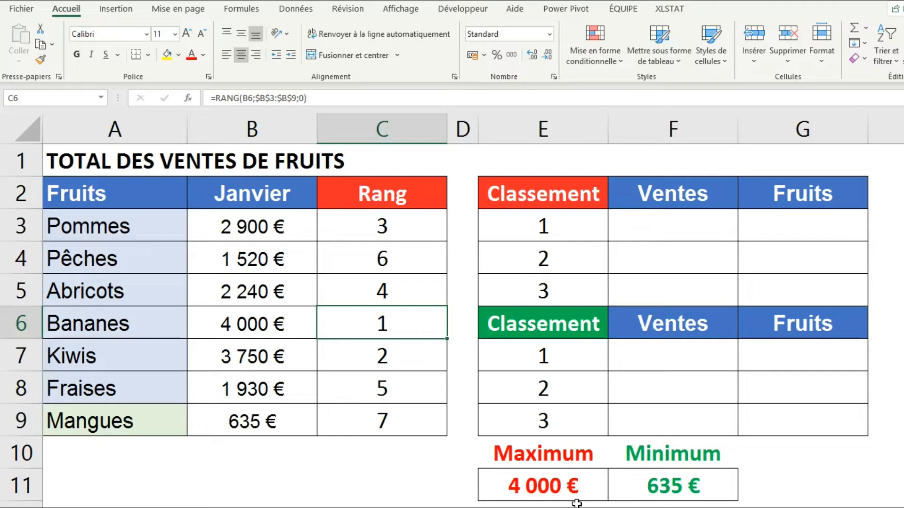
{"action": "left_click", "coordinate": [380, 429]}
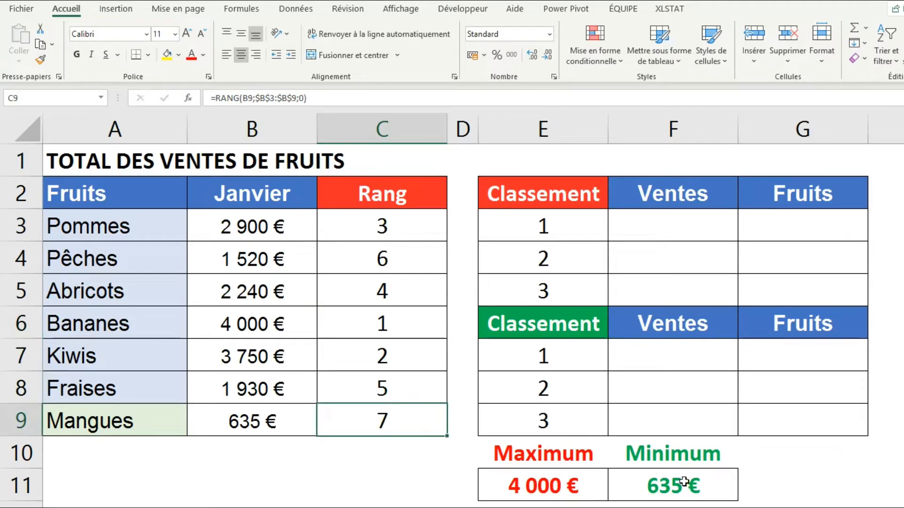
Start a GRANDE.VALEUR formula in F3, under Ventes, using the January sales as the absolute range $B$3:$B$9.
{"action": "left_click", "coordinate": [666, 222]}
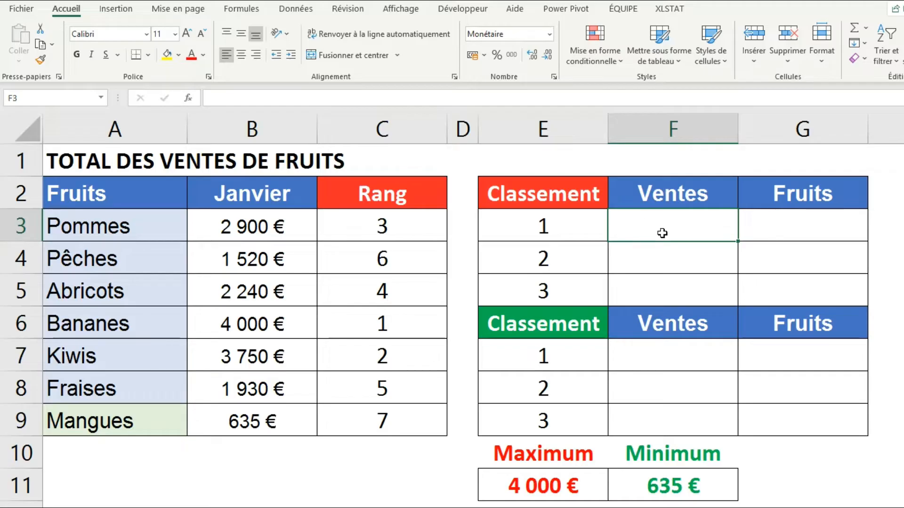
{"action": "left_click", "coordinate": [645, 258]}
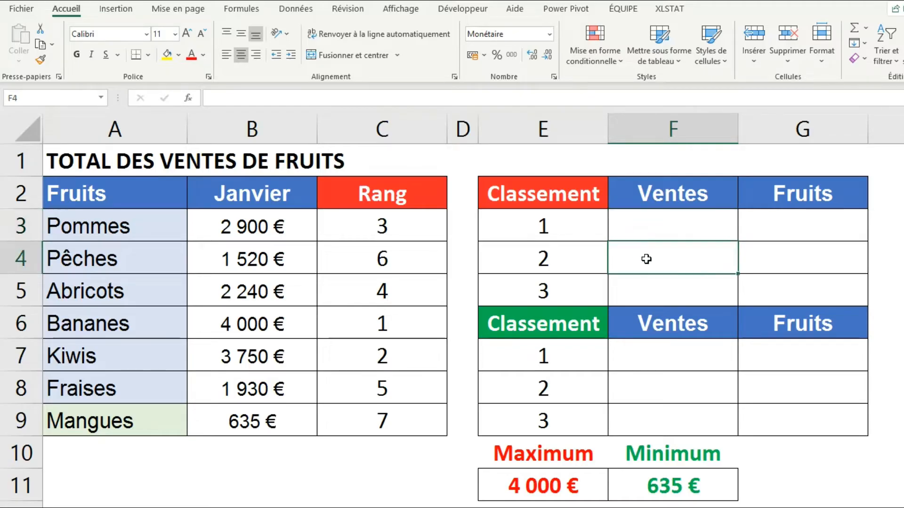
{"action": "left_click", "coordinate": [658, 239]}
{"action": "type", "text": "="}
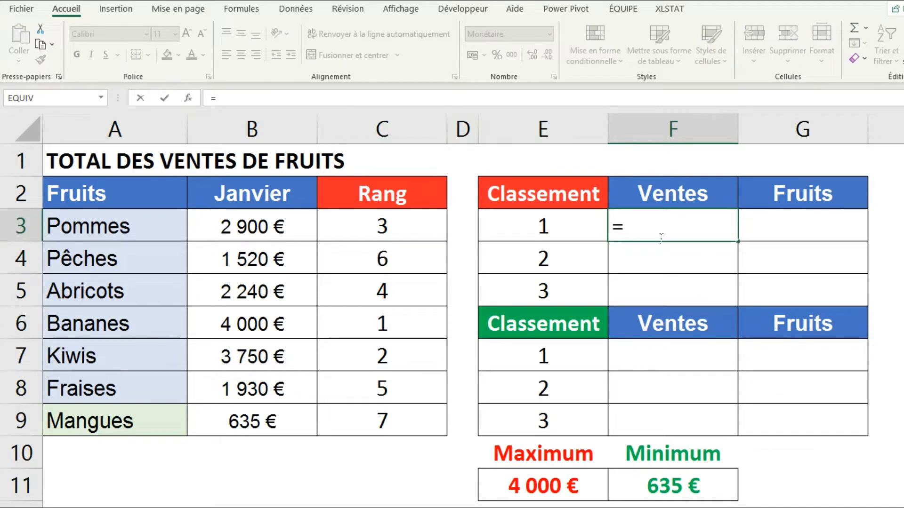
{"action": "type", "text": "GRANDE"}
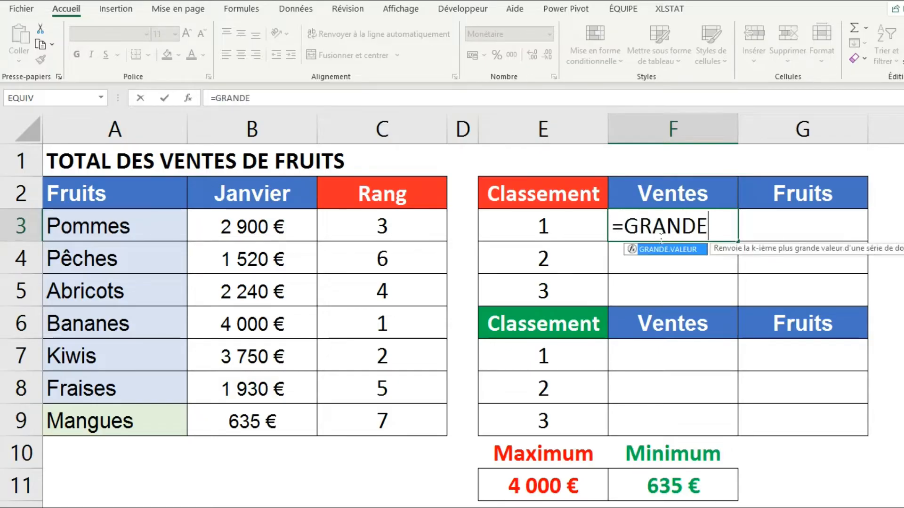
{"action": "type", "text": ".VALEUR("}
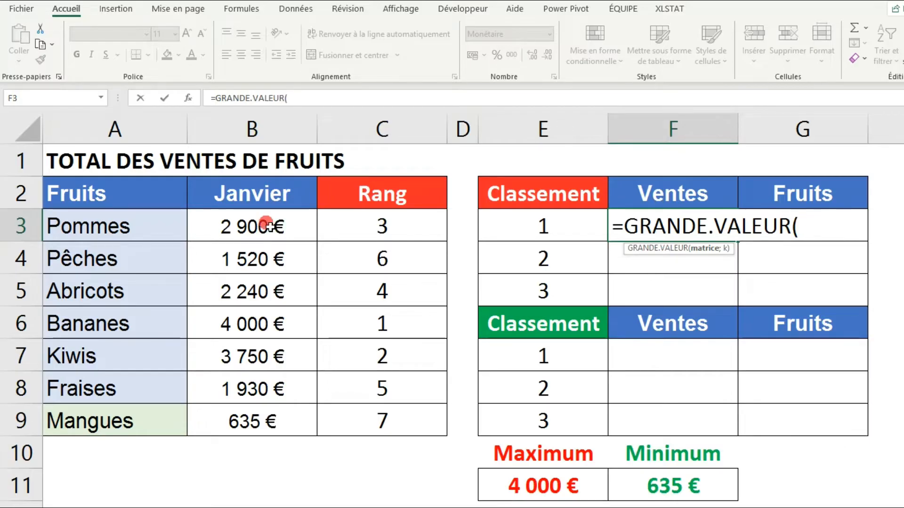
{"action": "left_click_drag", "start_coordinate": [264, 226], "coordinate": [264, 422]}
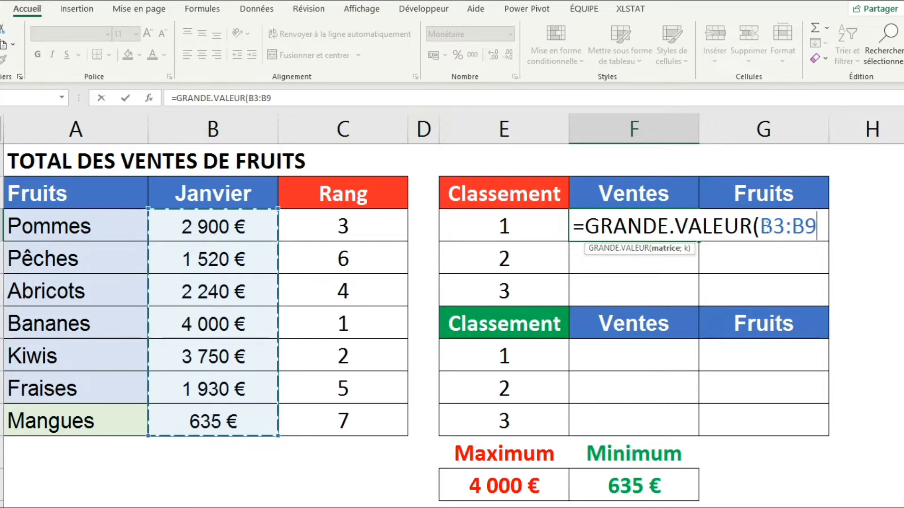
{"action": "left_click_drag", "start_coordinate": [759, 227], "coordinate": [863, 224]}
{"action": "key", "text": "F4"}
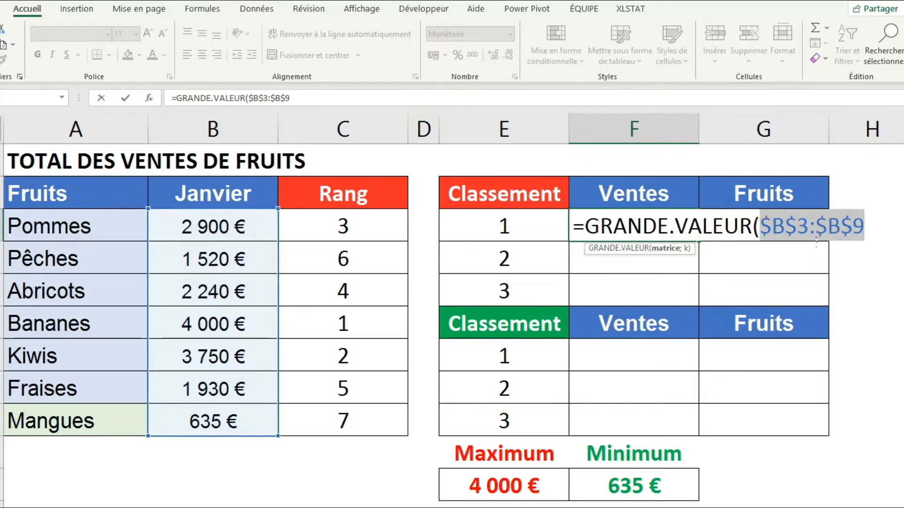
{"action": "key", "text": "Right"}
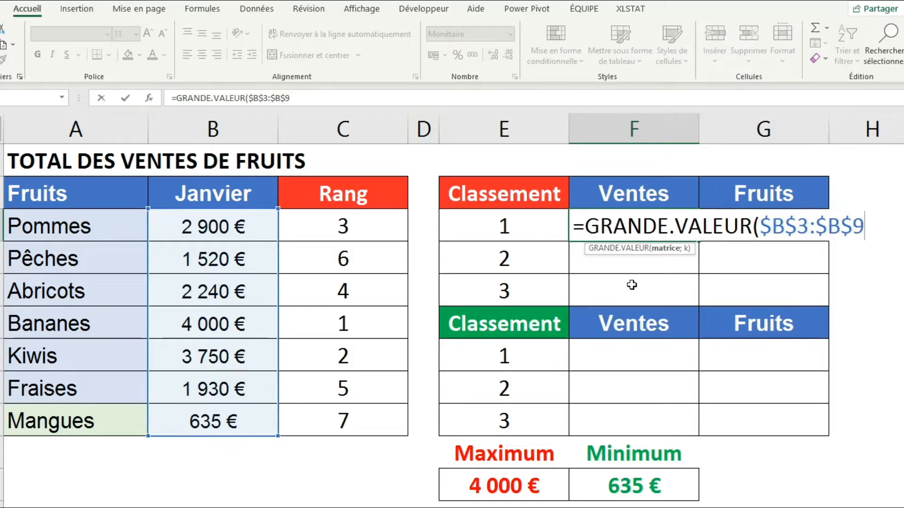
Complete the GRANDE.VALEUR formula in F3 with the rank cell E3 as its k argument.
{"action": "type", "text": ";1"}
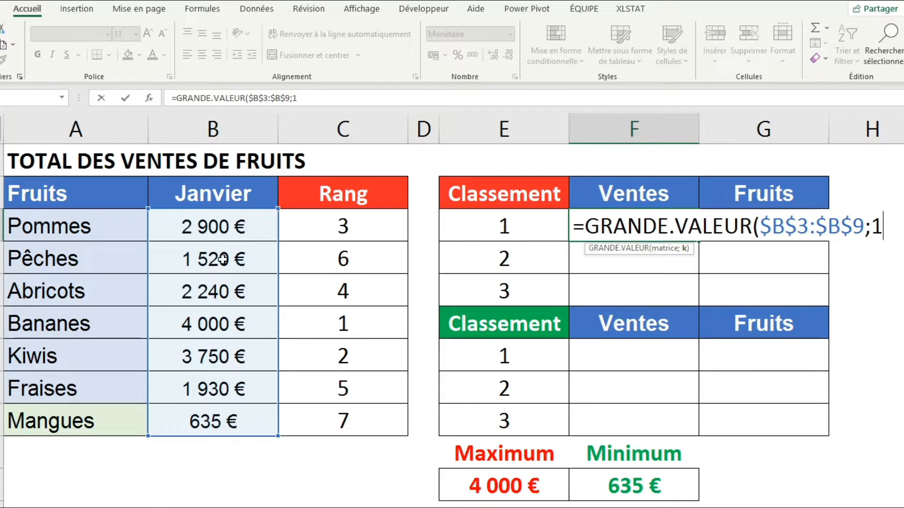
{"action": "key", "text": "BackSpace"}
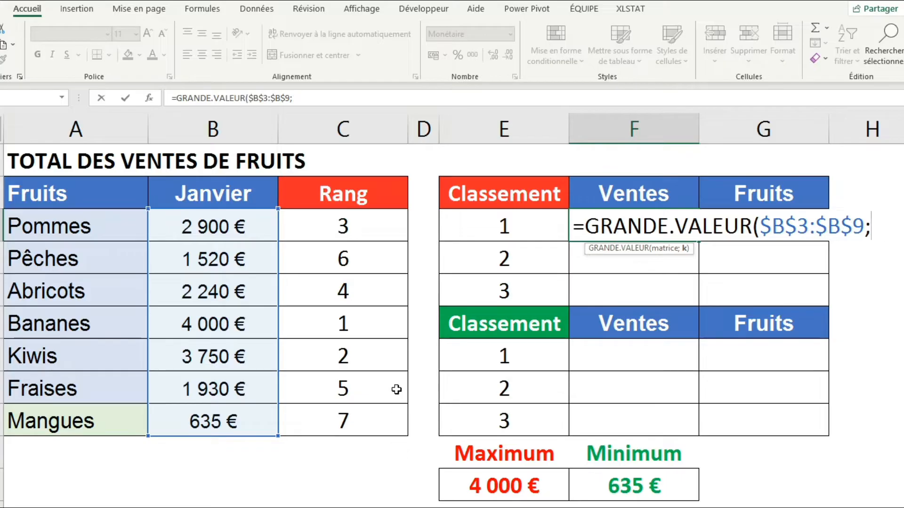
{"action": "left_click", "coordinate": [518, 229]}
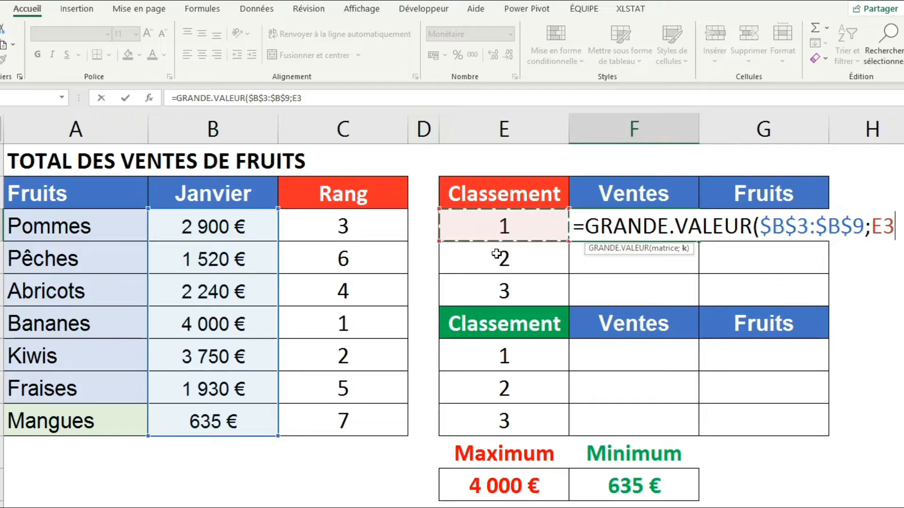
{"action": "type", "text": ")"}
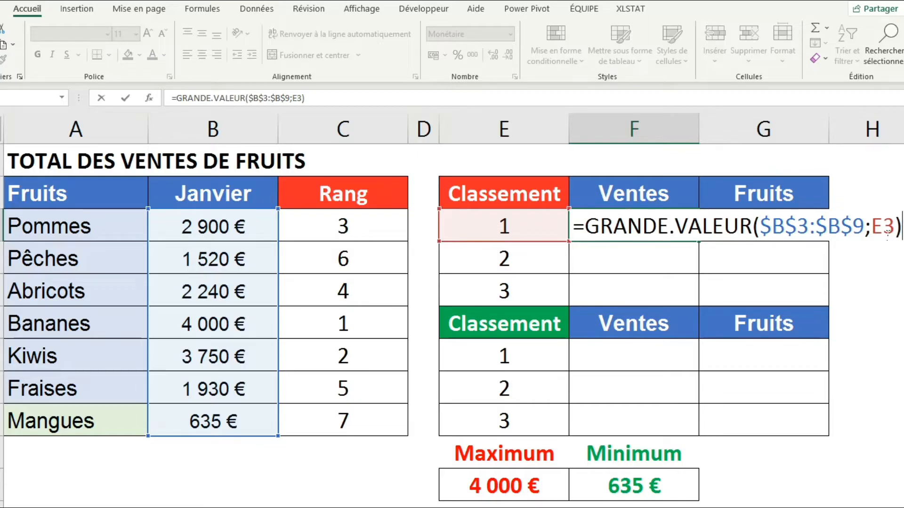
{"action": "key", "text": "Return"}
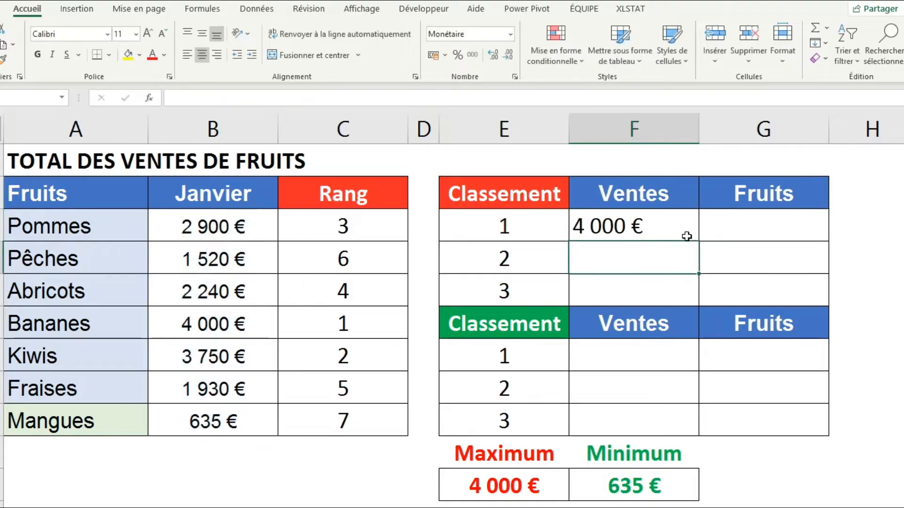
Fill the F3 formula down to F5 and compare the top three sales with the ranks of Bananes, Kiwis and Pommes.
{"action": "left_click", "coordinate": [682, 235]}
{"action": "left_click_drag", "start_coordinate": [698, 241], "coordinate": [699, 301]}
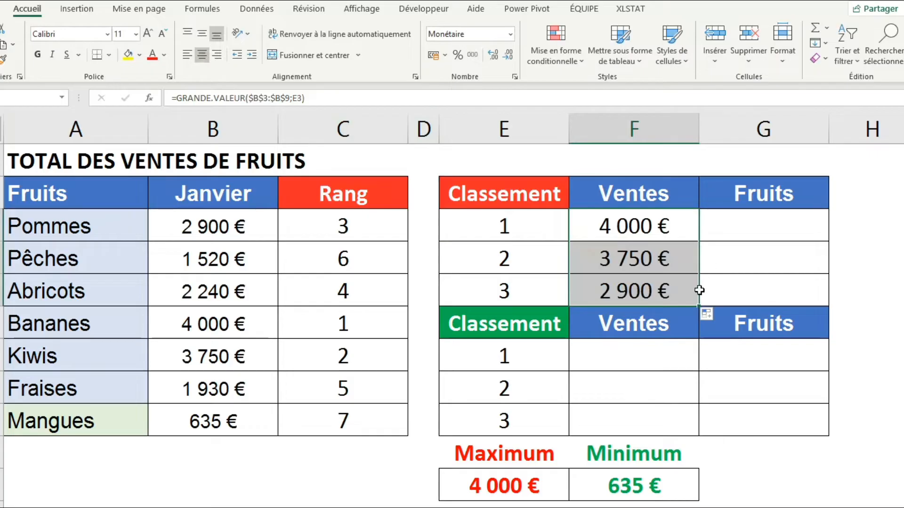
{"action": "left_click", "coordinate": [658, 240]}
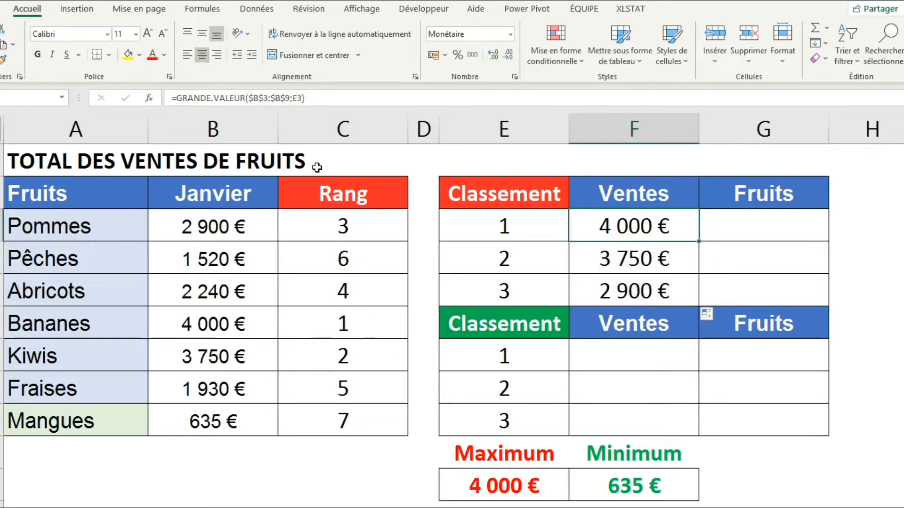
{"action": "left_click_drag", "start_coordinate": [326, 319], "coordinate": [252, 323]}
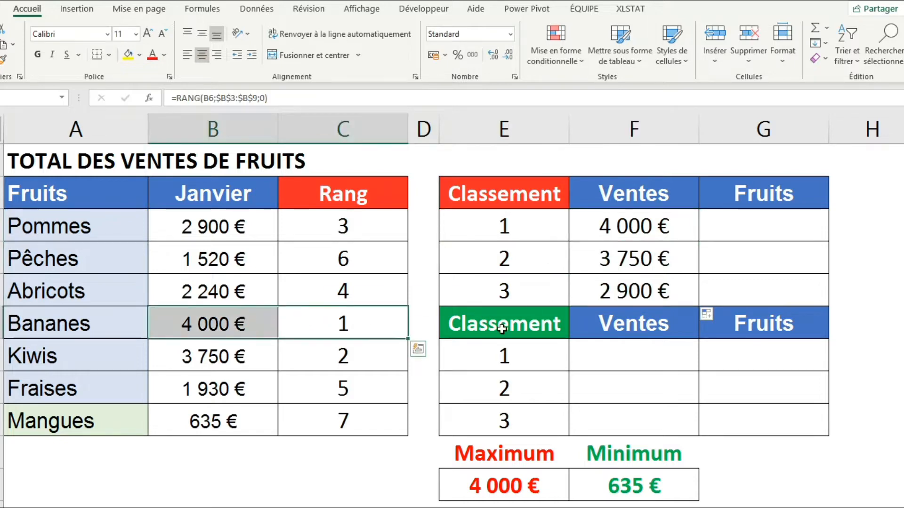
{"action": "left_click_drag", "start_coordinate": [339, 359], "coordinate": [248, 372]}
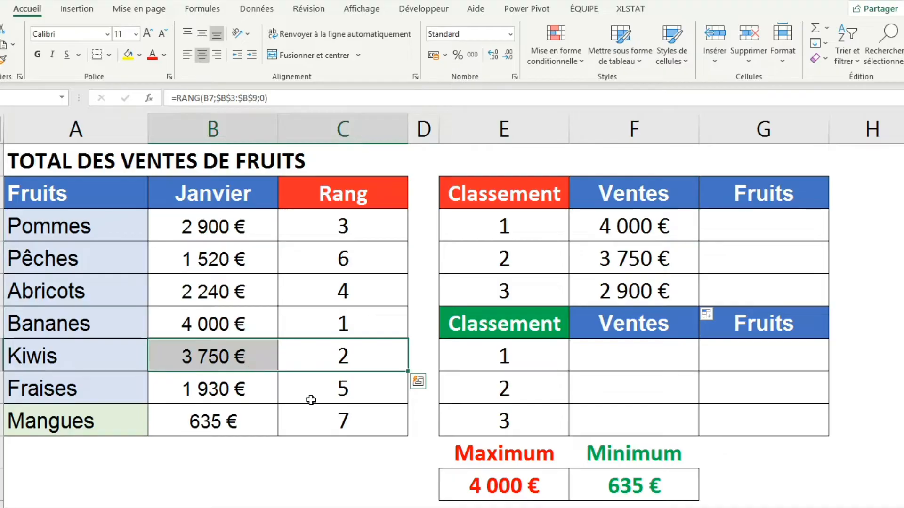
{"action": "left_click_drag", "start_coordinate": [337, 222], "coordinate": [229, 228]}
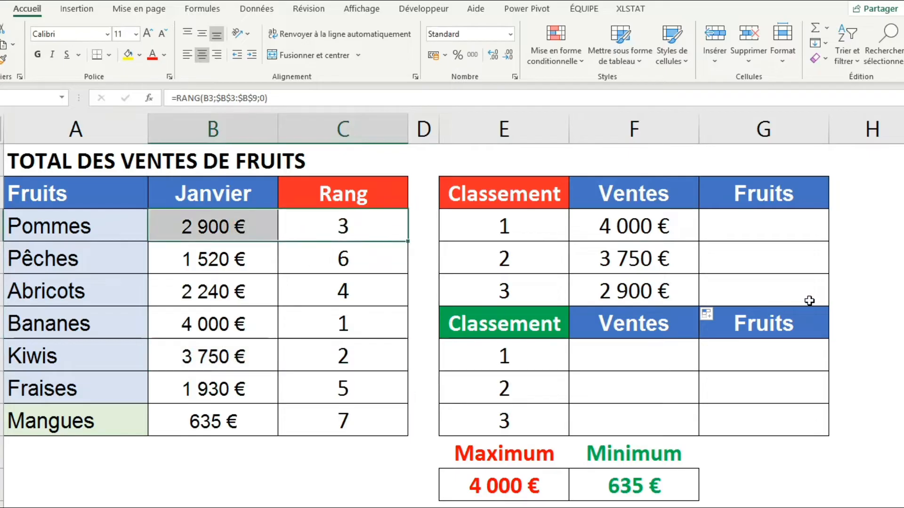
Enter =PETITE.VALEUR($B$3:$B$9;E7) in F7 to get the lowest January sales figure for the green ranking table.
{"action": "left_click", "coordinate": [663, 365]}
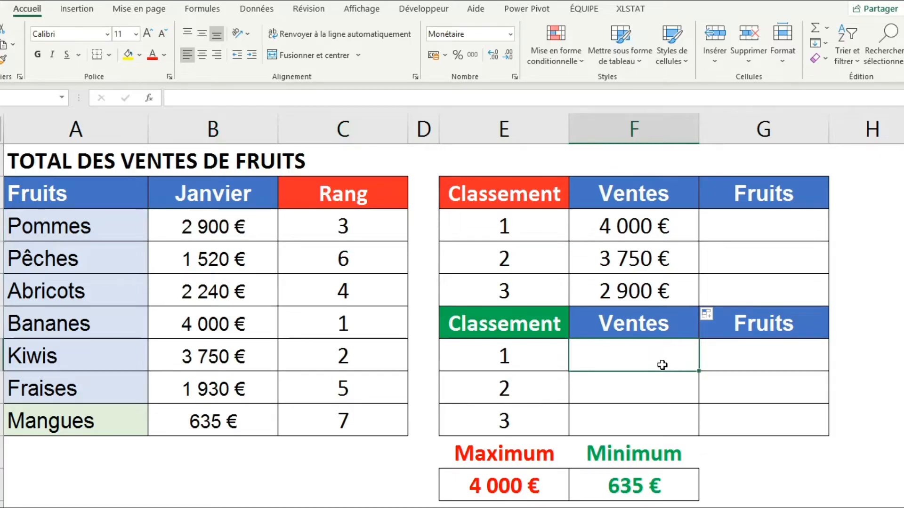
{"action": "type", "text": "="}
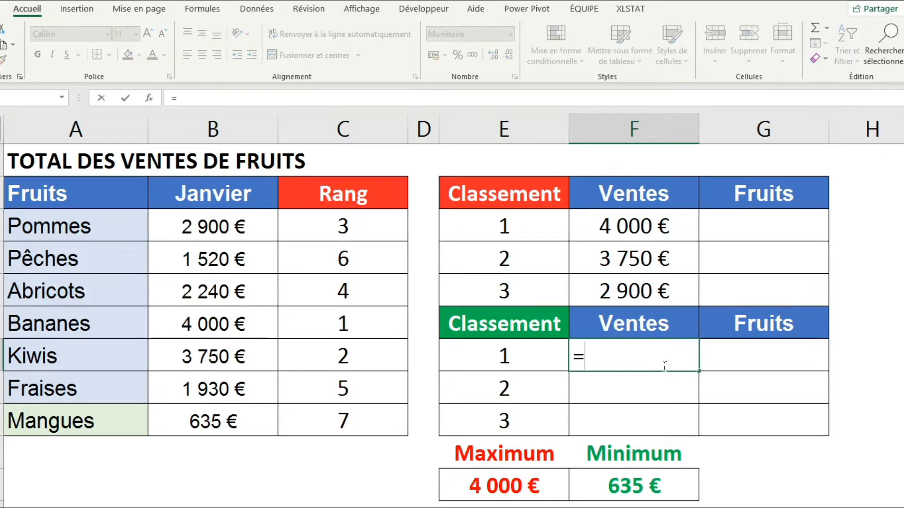
{"action": "type", "text": "PETITE"}
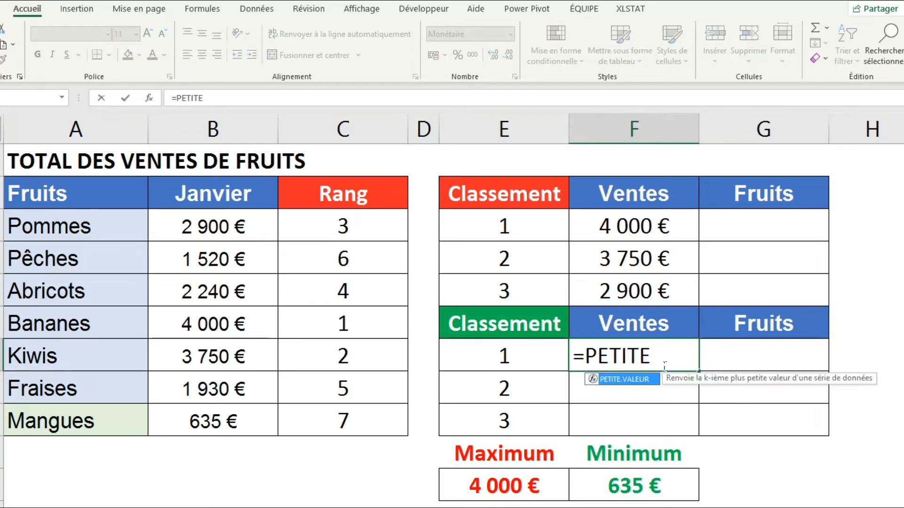
{"action": "type", "text": ".VALEUR("}
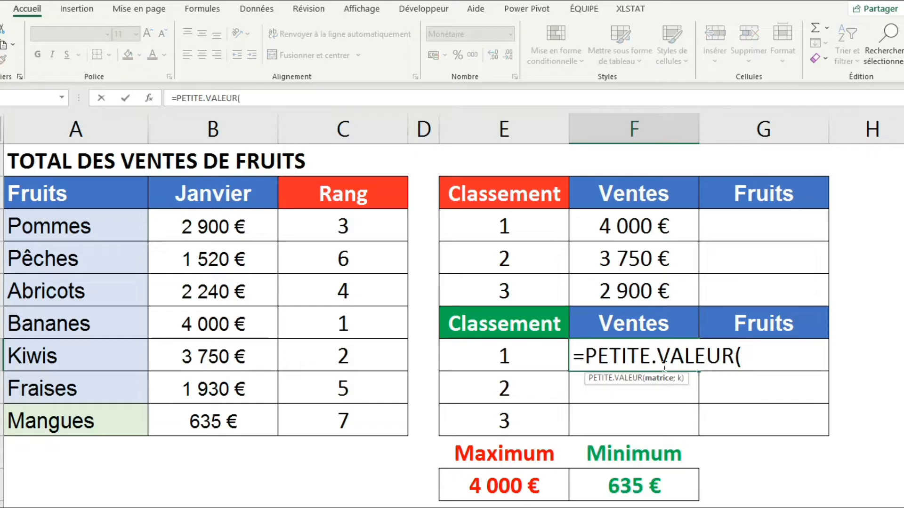
{"action": "left_click_drag", "start_coordinate": [217, 227], "coordinate": [222, 416]}
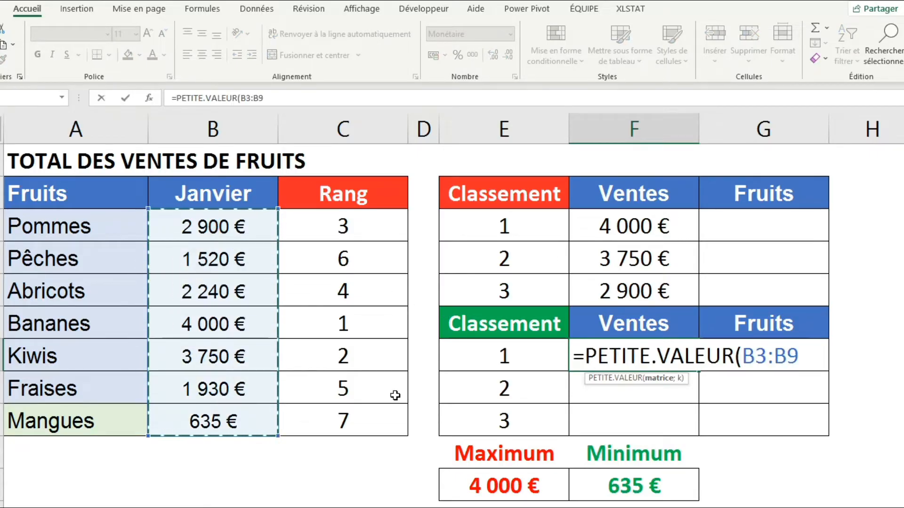
{"action": "key", "text": "F4"}
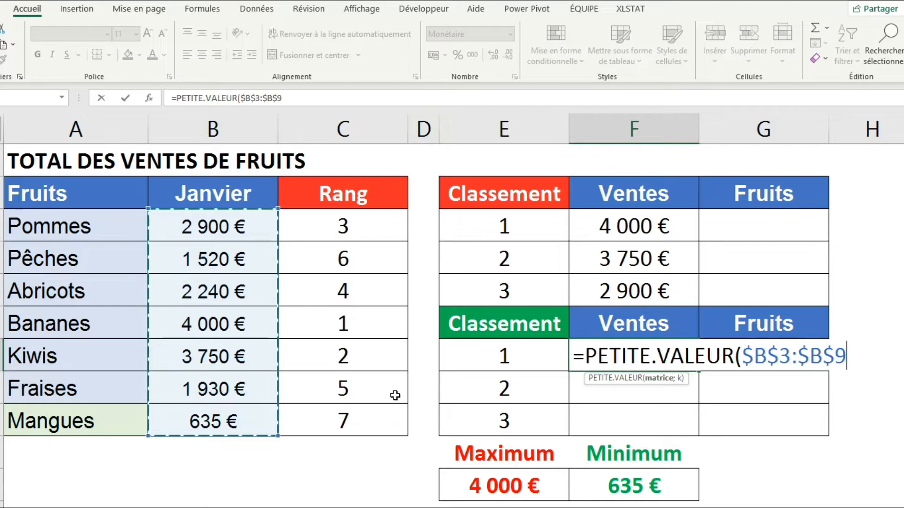
{"action": "type", "text": ";"}
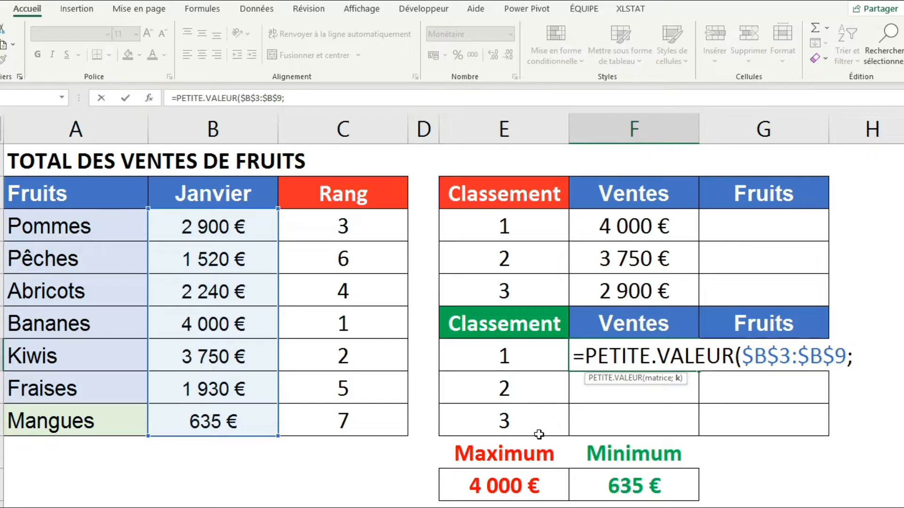
{"action": "left_click", "coordinate": [520, 362]}
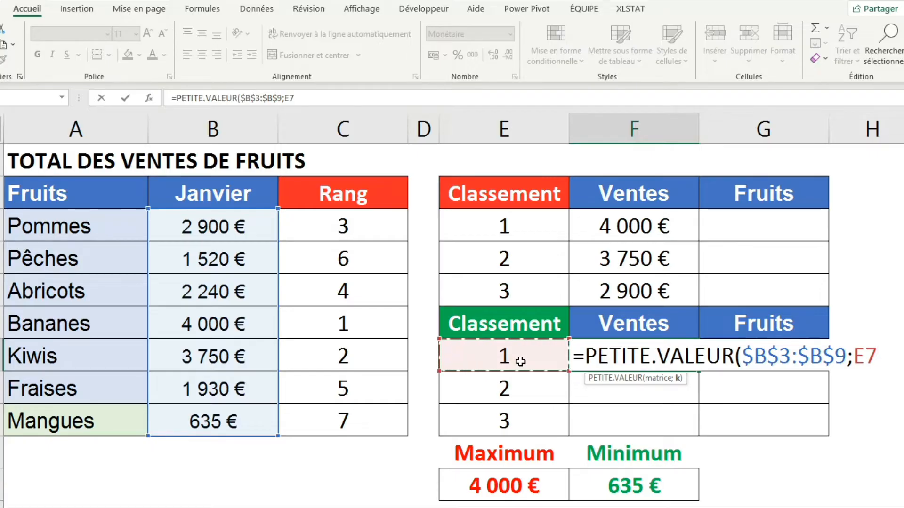
{"action": "type", "text": ")"}
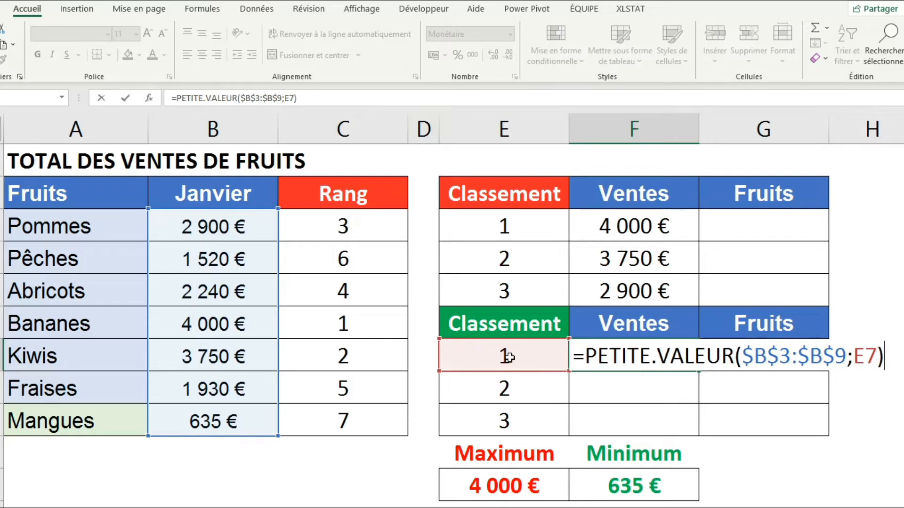
{"action": "key", "text": "Return"}
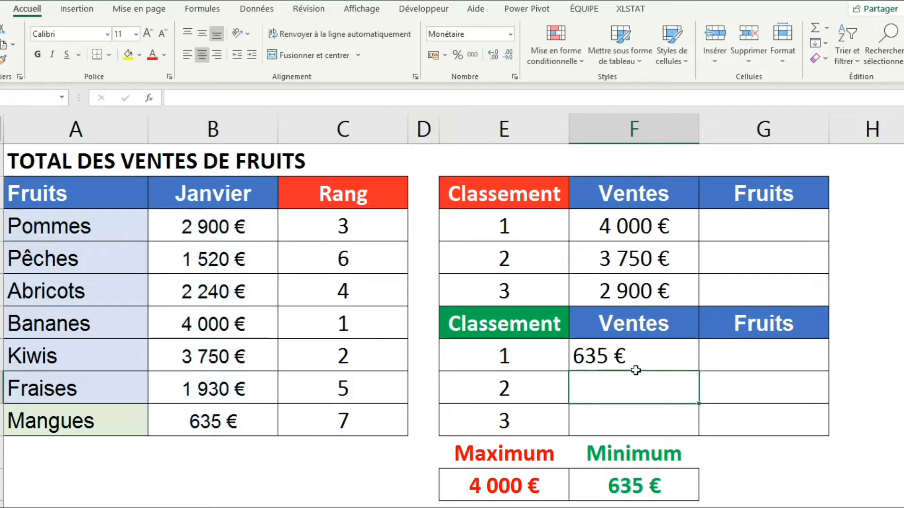
Fill the PETITE.VALEUR formula from F7 down to F9.
{"action": "left_click", "coordinate": [636, 361]}
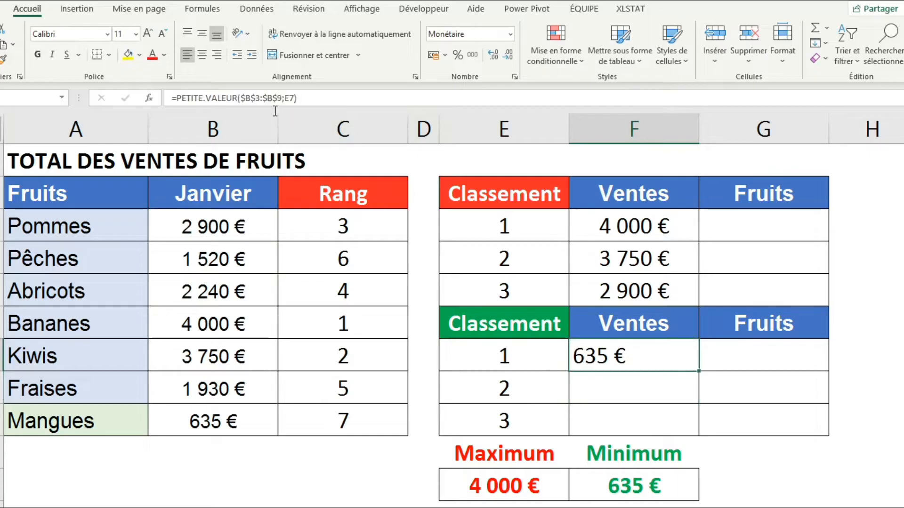
{"action": "left_click_drag", "start_coordinate": [698, 371], "coordinate": [699, 423]}
{"action": "left_click", "coordinate": [620, 369]}
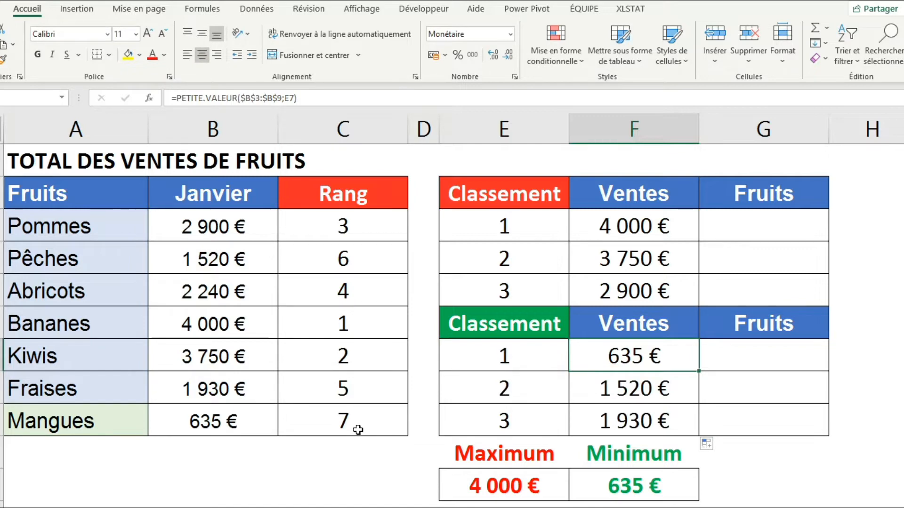
Set the order argument of the RANG formula in C3 to 1 (Croissant) and fill it down to C9.
{"action": "left_click", "coordinate": [335, 239]}
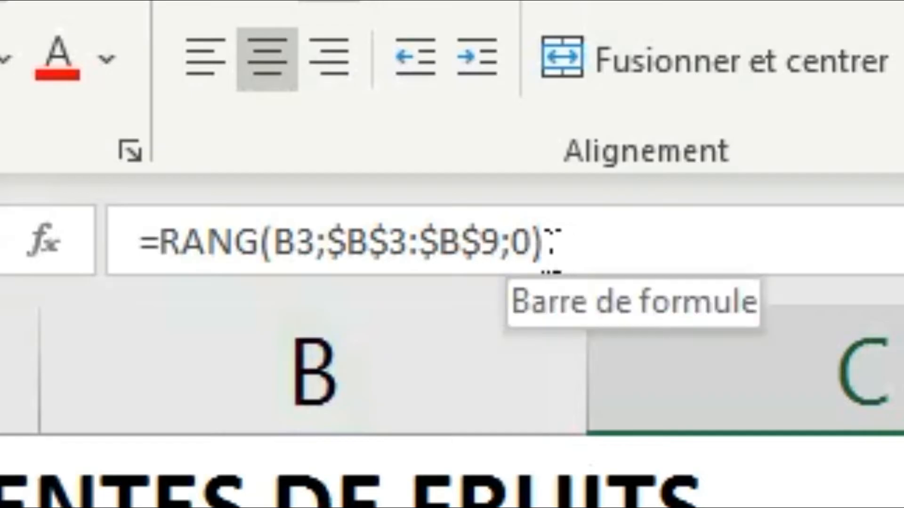
{"action": "left_click", "coordinate": [535, 243]}
{"action": "key", "text": "BackSpace"}
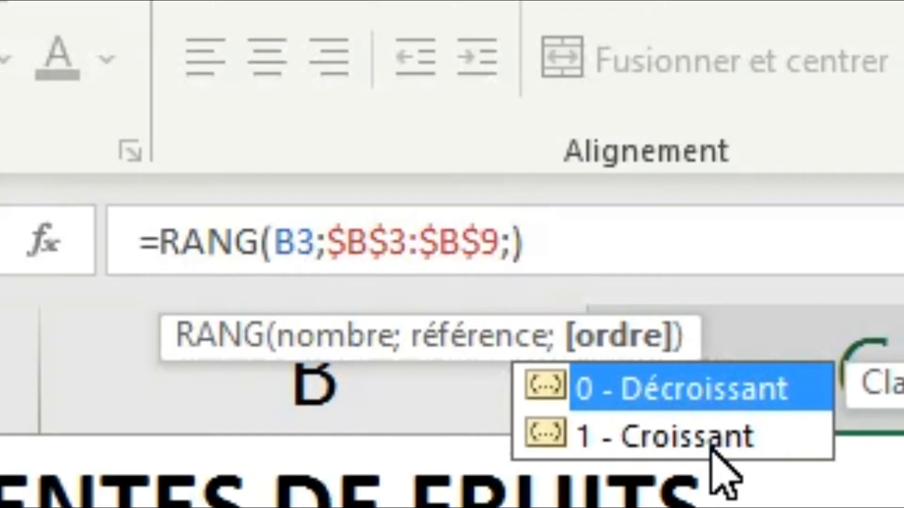
{"action": "left_click", "coordinate": [712, 450]}
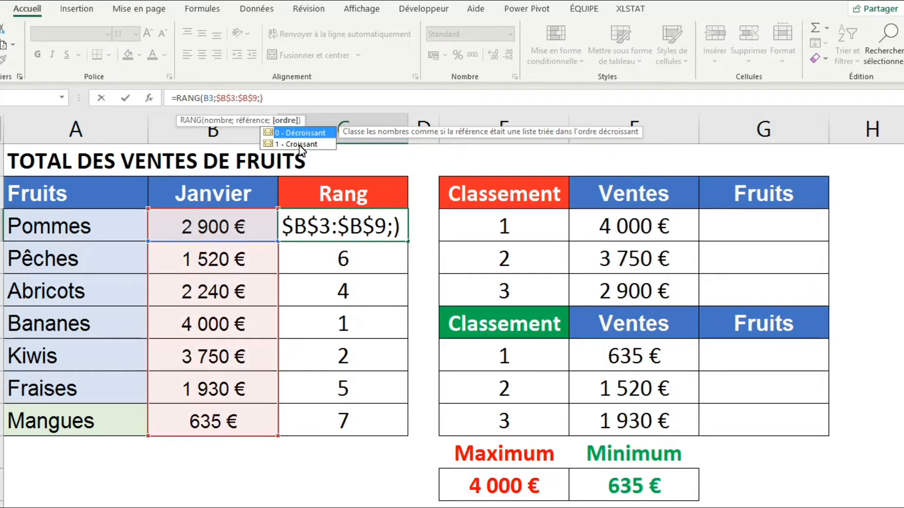
{"action": "double_click", "coordinate": [302, 144]}
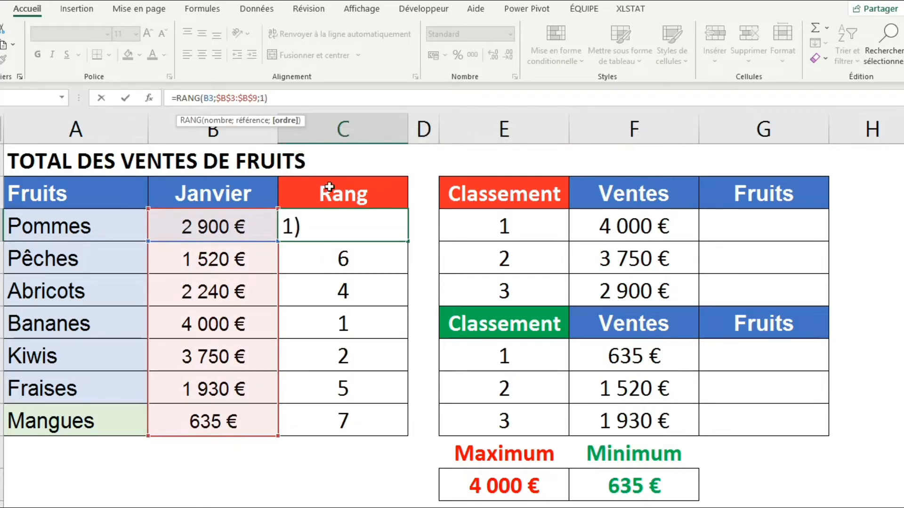
{"action": "key", "text": "Return"}
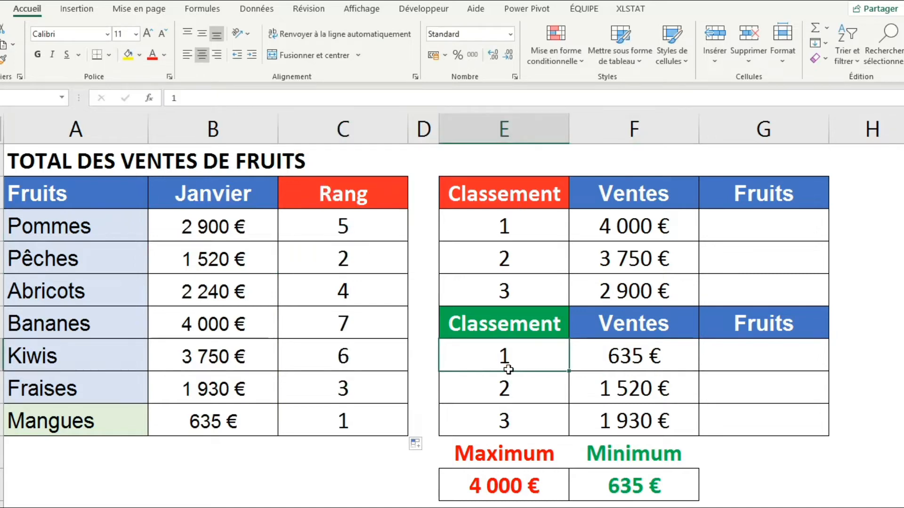
Compare the three lowest sales with the ranks of Mangues, Pêches and Fraises, and each ranking table's first value with Maximum or Minimum.
{"action": "left_click", "coordinate": [638, 367]}
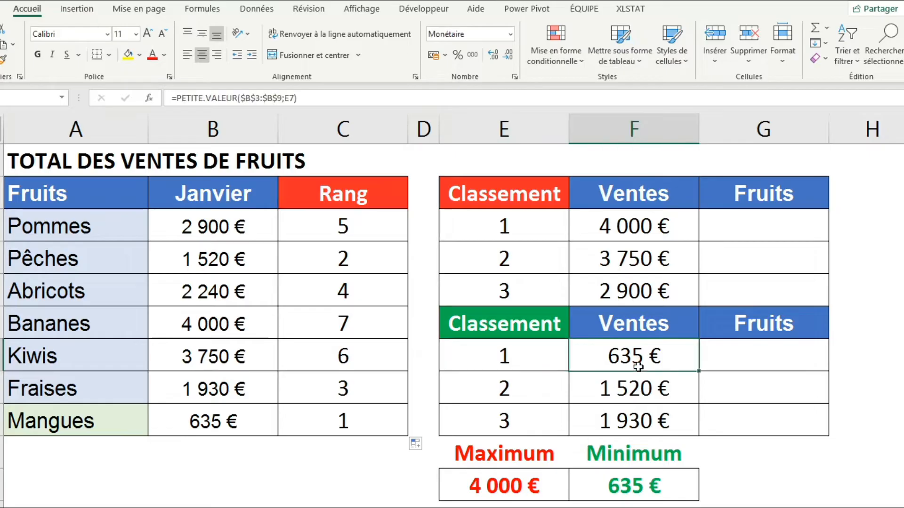
{"action": "left_click", "coordinate": [381, 420]}
{"action": "left_click", "coordinate": [247, 419]}
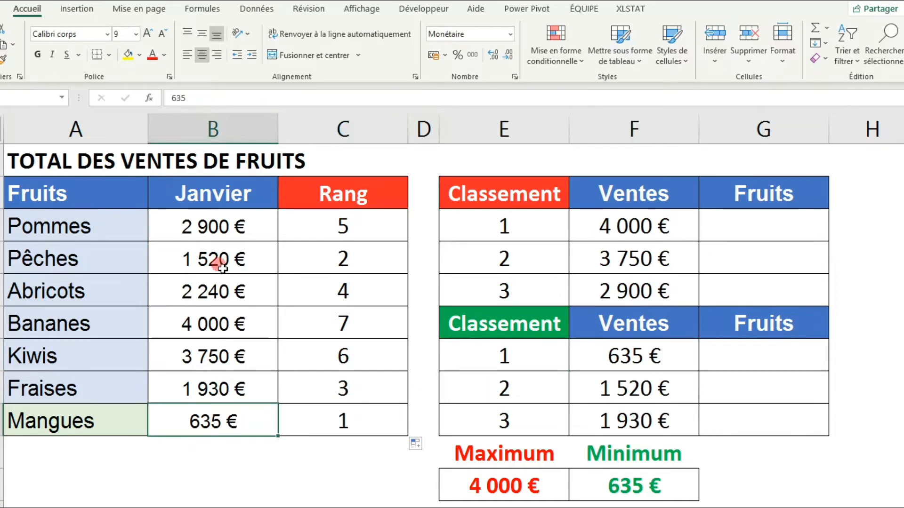
{"action": "left_click", "coordinate": [218, 264]}
{"action": "left_click_drag", "start_coordinate": [541, 400], "coordinate": [506, 420]}
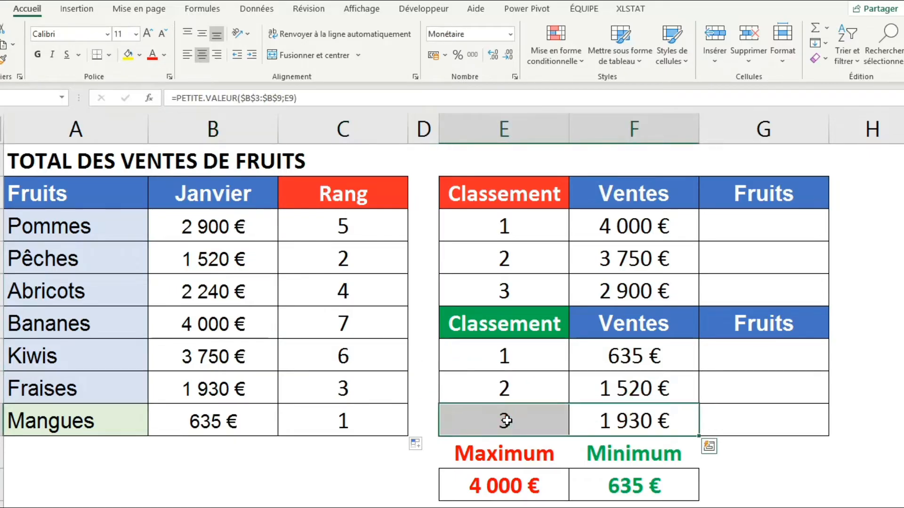
{"action": "left_click_drag", "start_coordinate": [231, 388], "coordinate": [398, 383]}
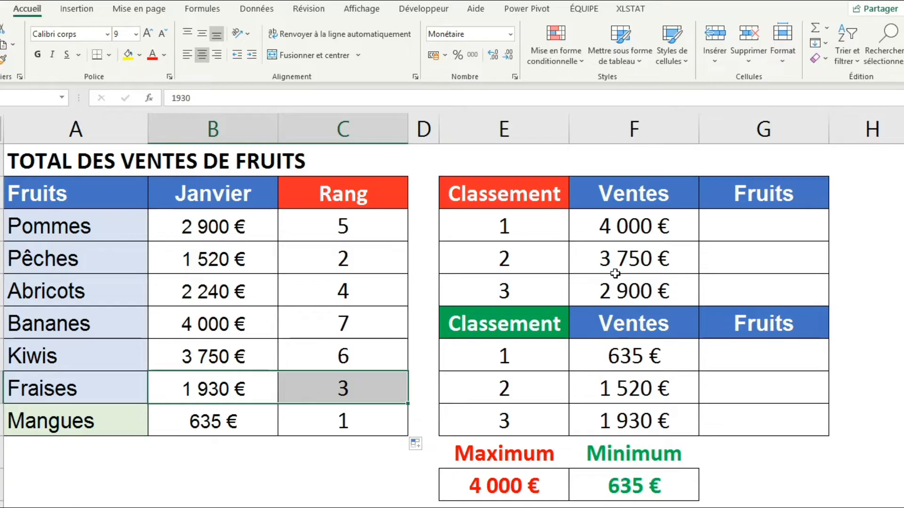
{"action": "left_click", "coordinate": [638, 226]}
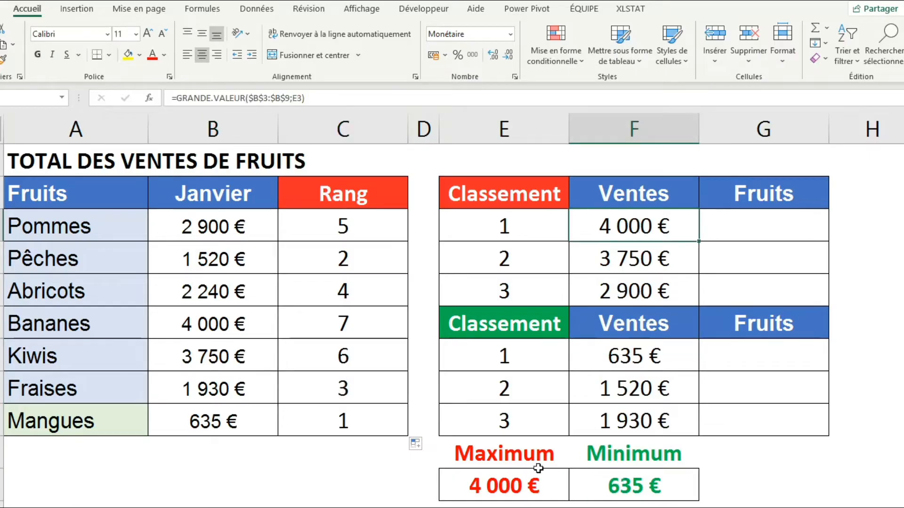
{"action": "left_click", "coordinate": [523, 491]}
{"action": "left_click", "coordinate": [654, 366]}
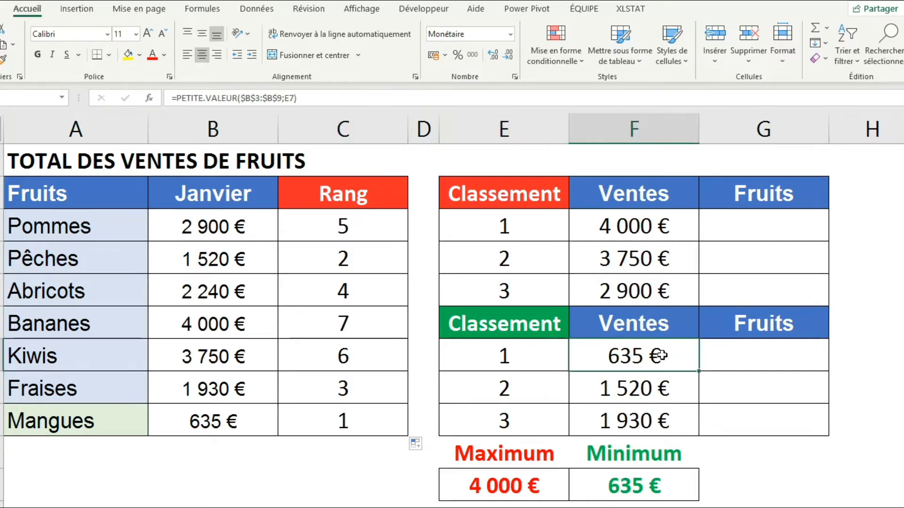
{"action": "left_click", "coordinate": [640, 481]}
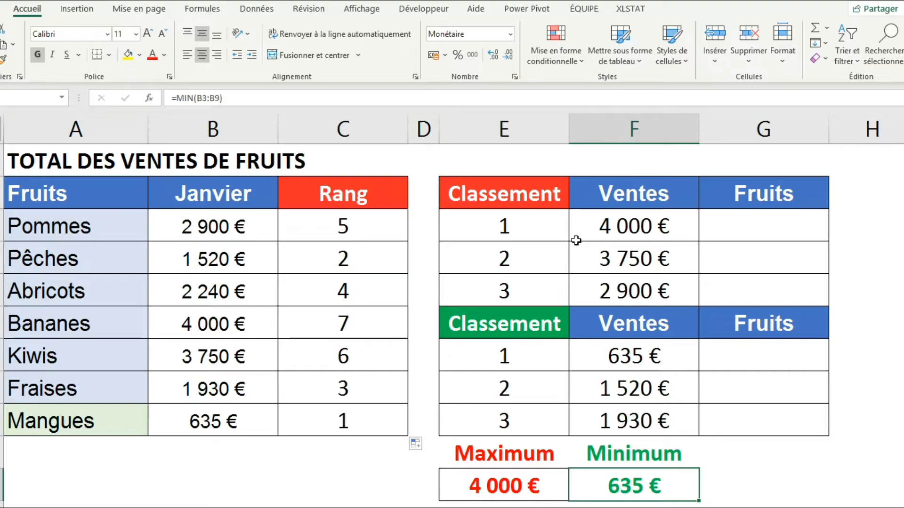
Start a RECHERCHEX formula in G3 with F3 as the lookup value and $B$3:$B$9 as the absolute lookup range.
{"action": "left_click", "coordinate": [758, 237]}
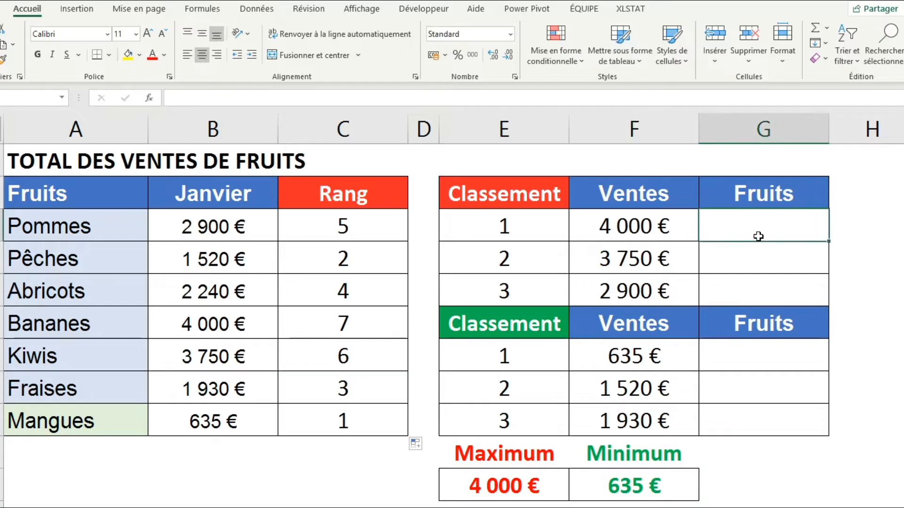
{"action": "left_click", "coordinate": [656, 236]}
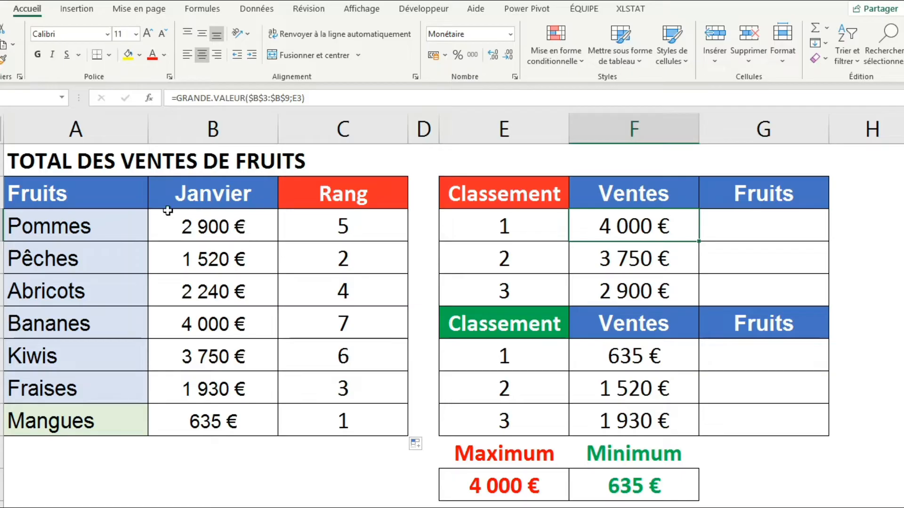
{"action": "left_click", "coordinate": [79, 228]}
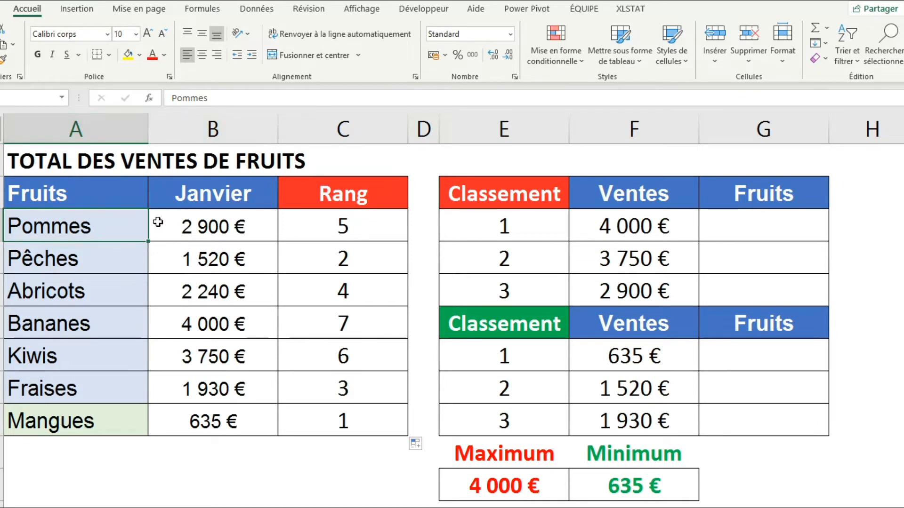
{"action": "left_click", "coordinate": [772, 226]}
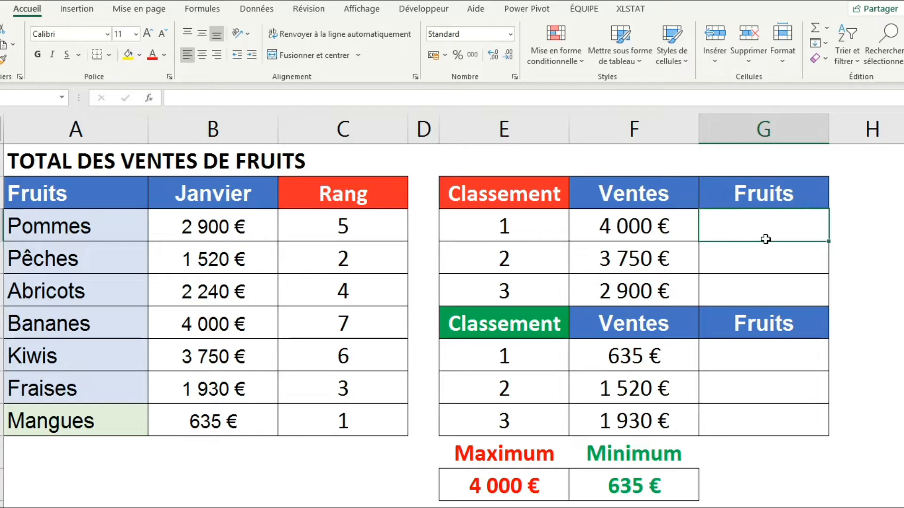
{"action": "type", "text": "="}
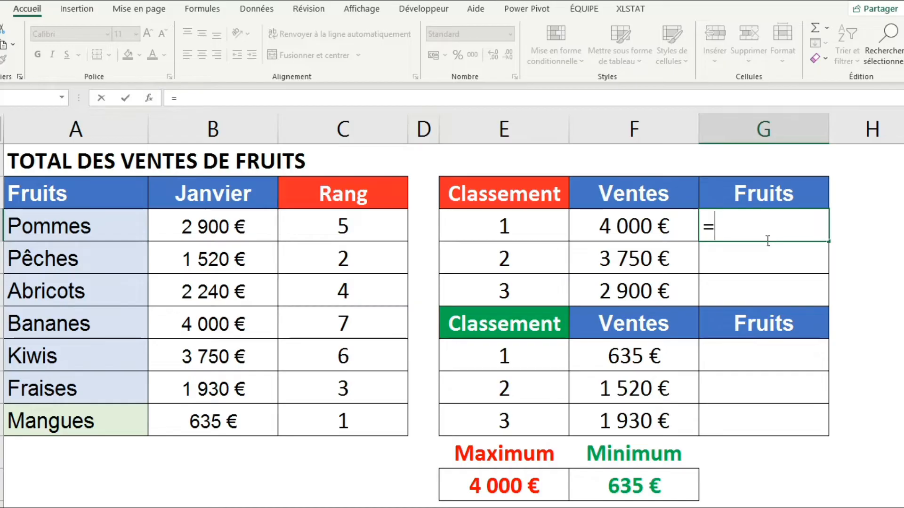
{"action": "type", "text": "RECHERC"}
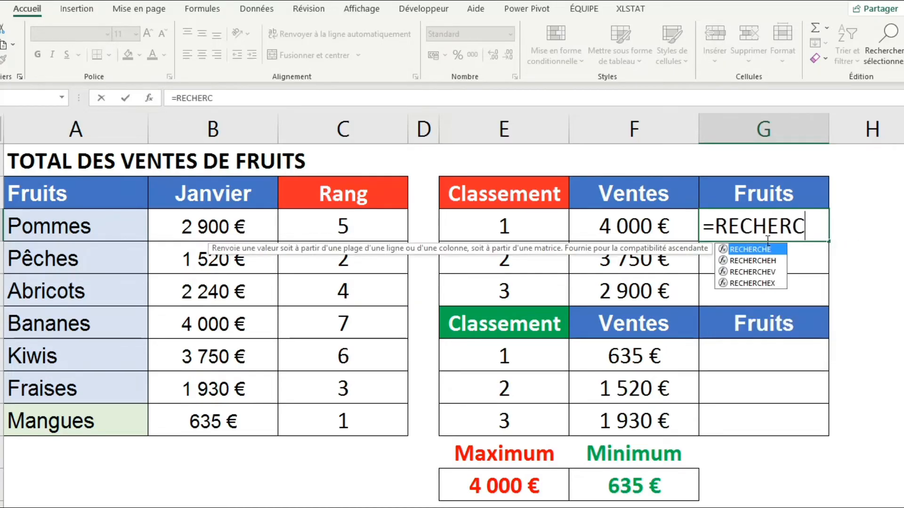
{"action": "type", "text": "HEX"}
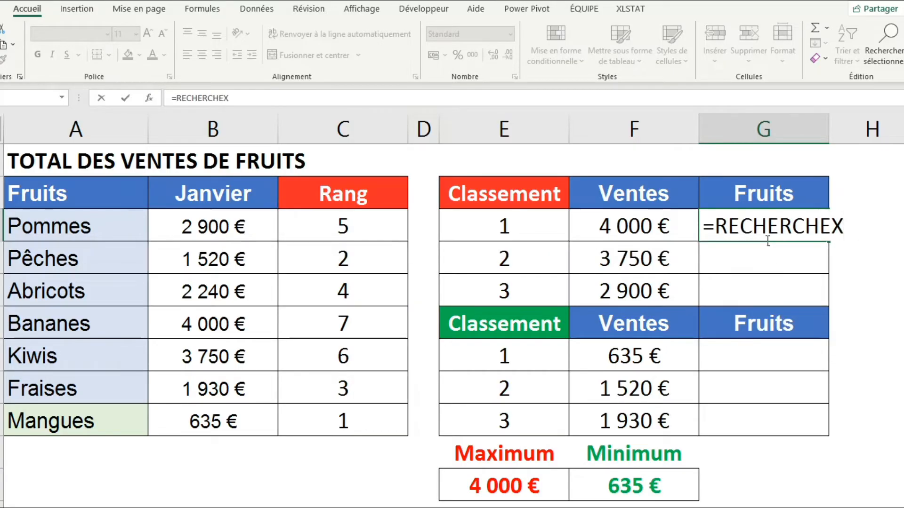
{"action": "type", "text": "("}
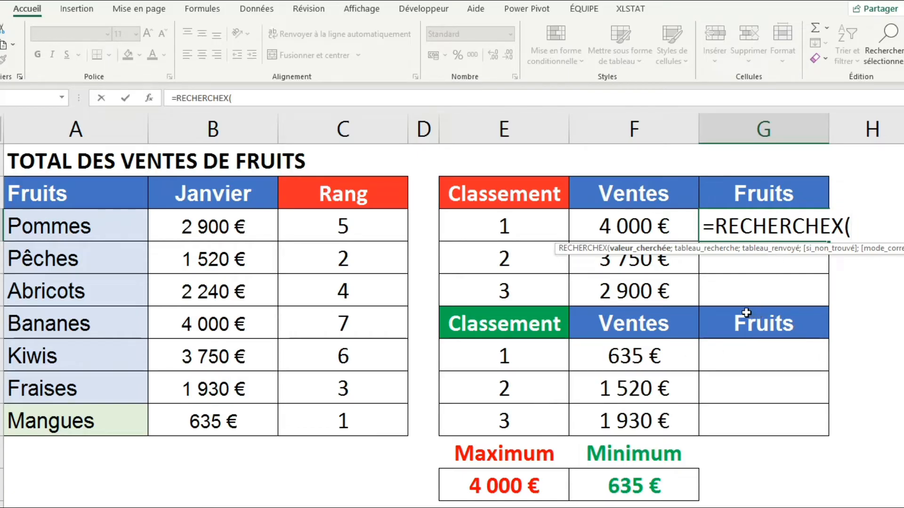
{"action": "left_click", "coordinate": [621, 227]}
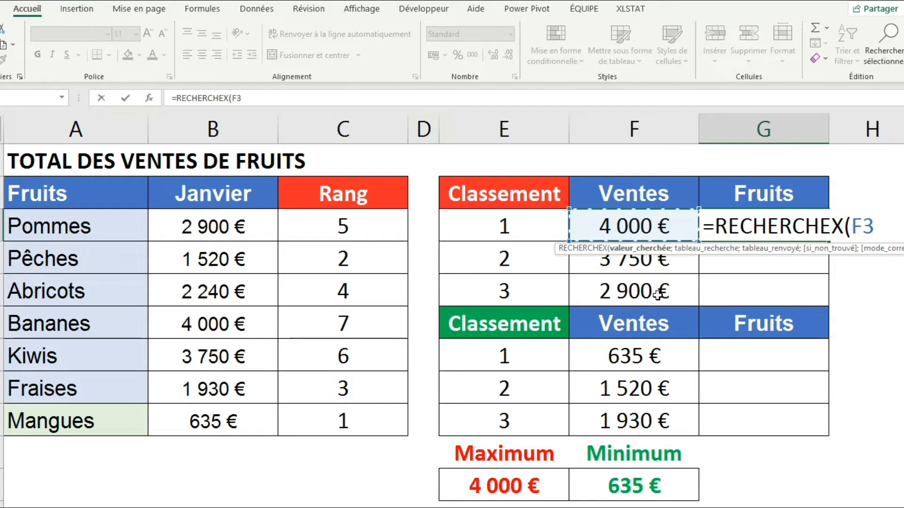
{"action": "type", "text": ";"}
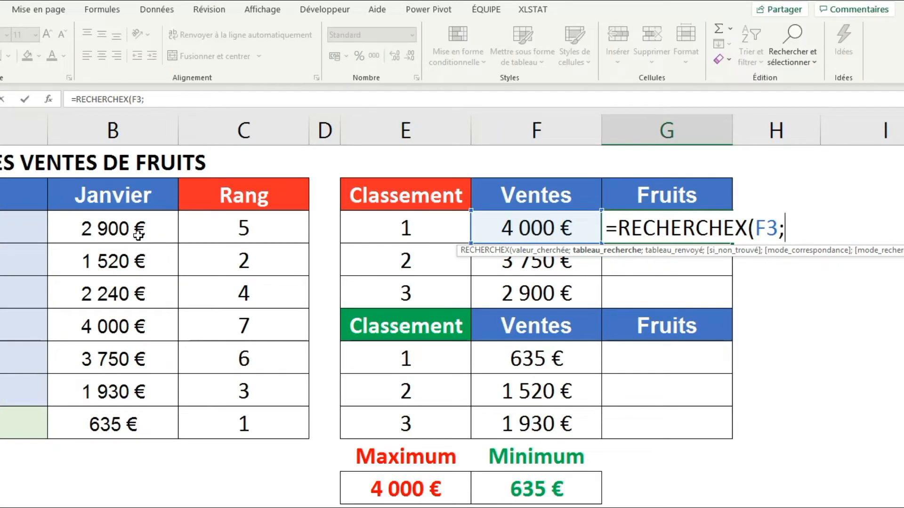
{"action": "left_click_drag", "start_coordinate": [120, 230], "coordinate": [127, 423]}
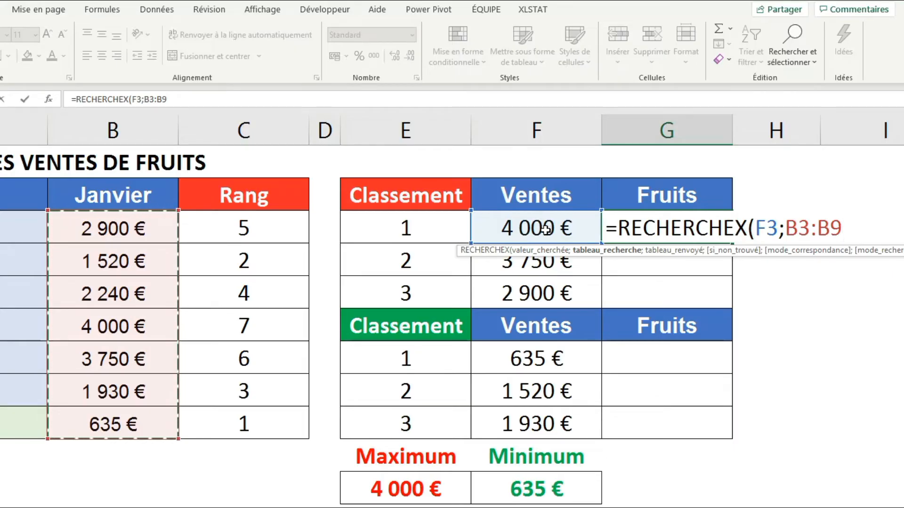
{"action": "key", "text": "F4"}
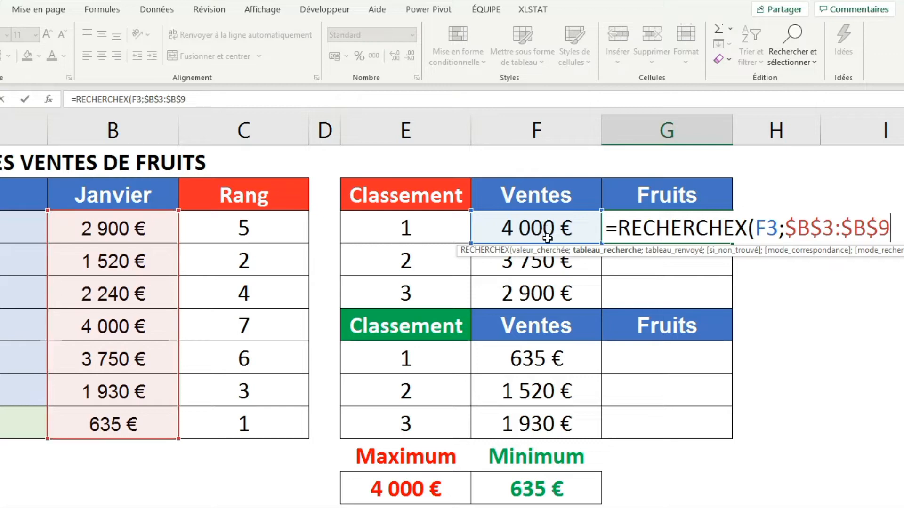
Complete the G3 formula with return range $A$3:$A$9, an empty si_non_trouvé argument and match mode 0, and fill it down to G5.
{"action": "type", "text": ";"}
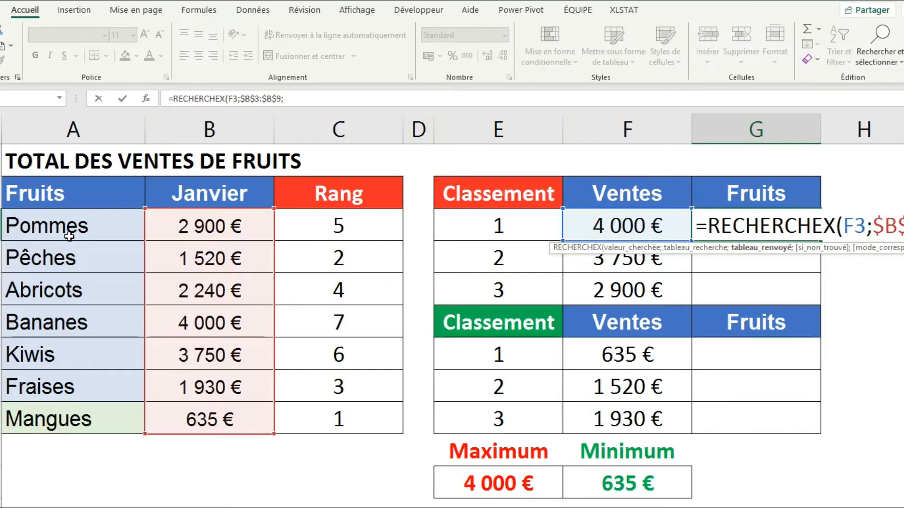
{"action": "left_click_drag", "start_coordinate": [69, 236], "coordinate": [81, 418]}
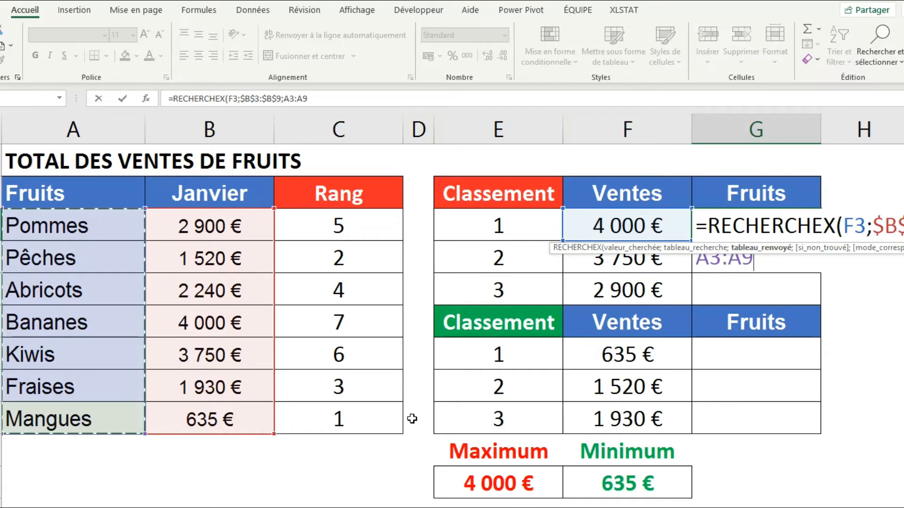
{"action": "key", "text": "F4"}
{"action": "type", "text": ";"}
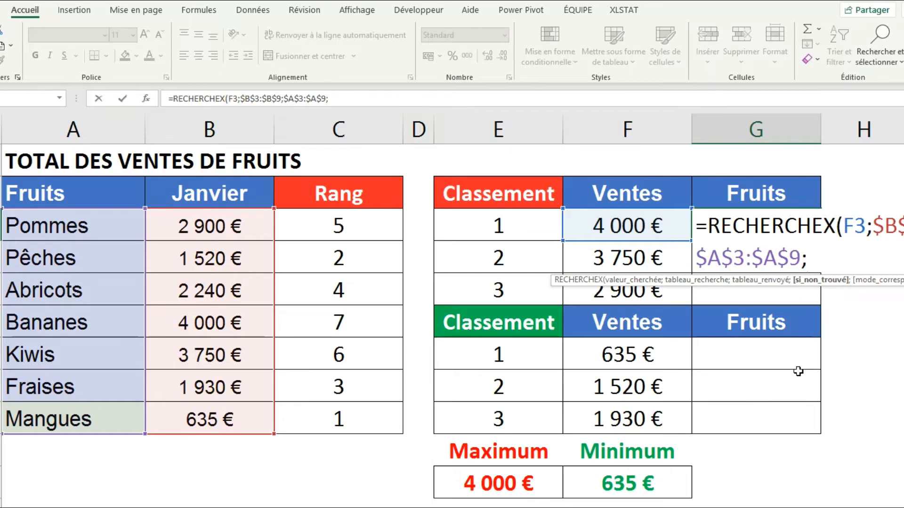
{"action": "type", "text": ";"}
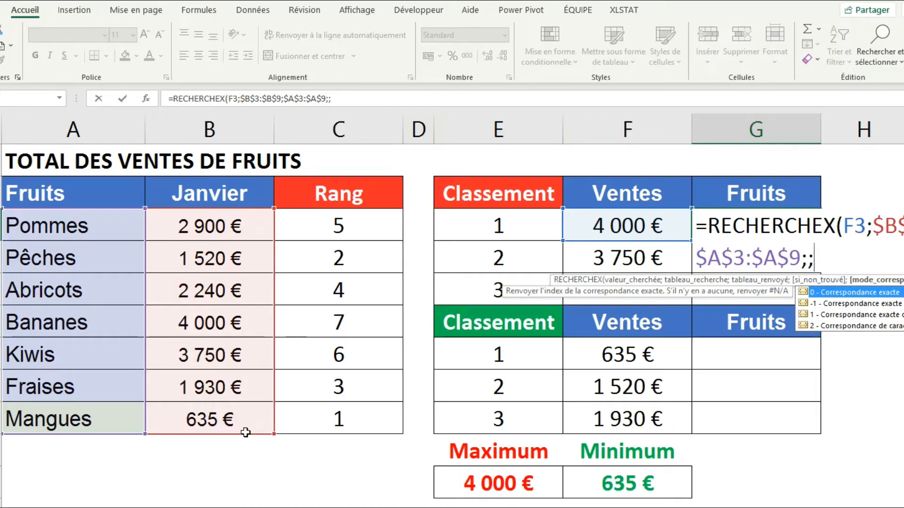
{"action": "double_click", "coordinate": [842, 293]}
{"action": "type", "text": ")"}
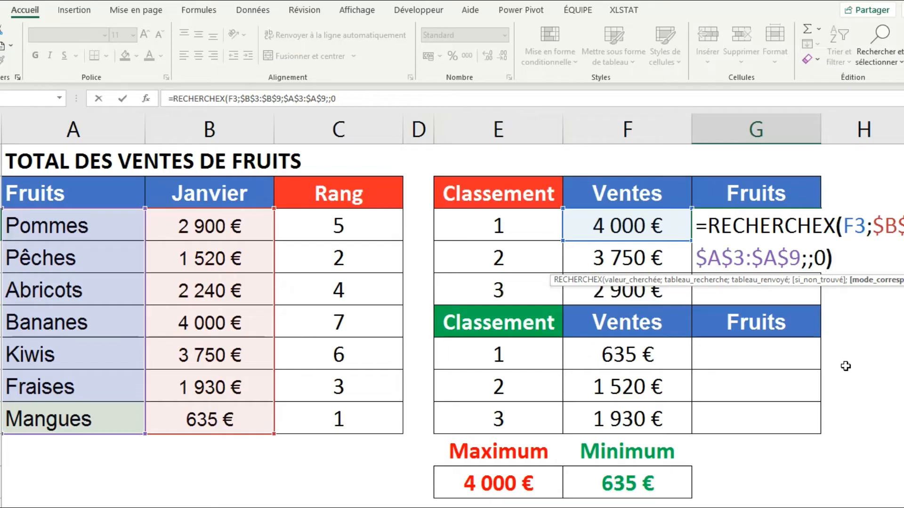
{"action": "key", "text": "ctrl+Return"}
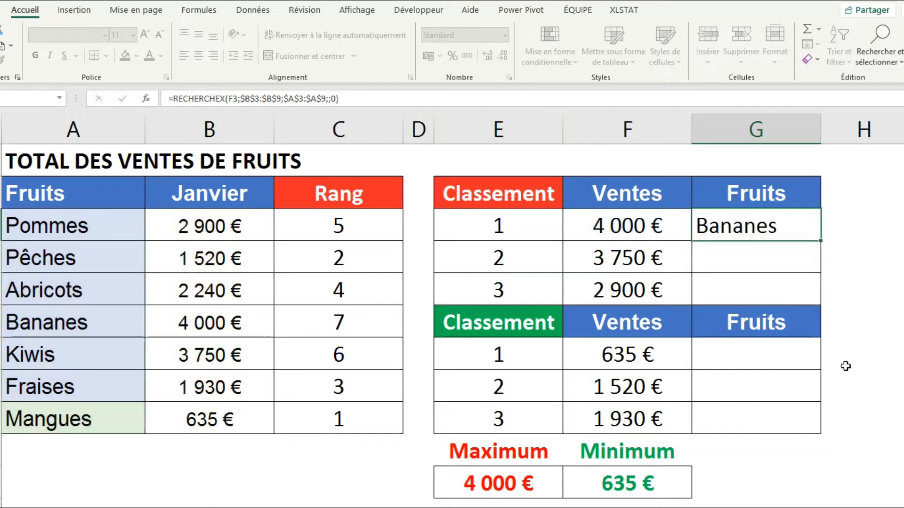
{"action": "double_click", "coordinate": [821, 241]}
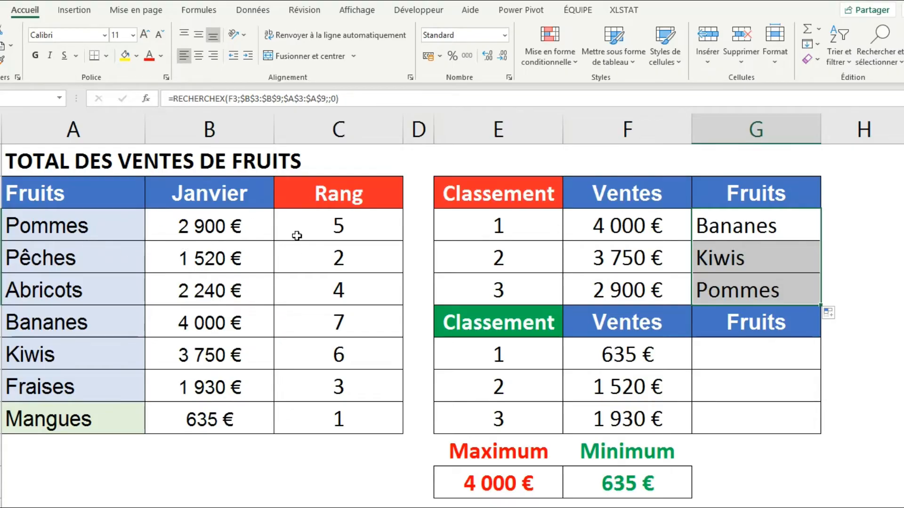
Remove the optional arguments ;;0 from the G3 formula, leaving =RECHERCHEX(F3;$B$3:$B$9;$A$3:$A$9), and fill it down to G5.
{"action": "left_click", "coordinate": [778, 231]}
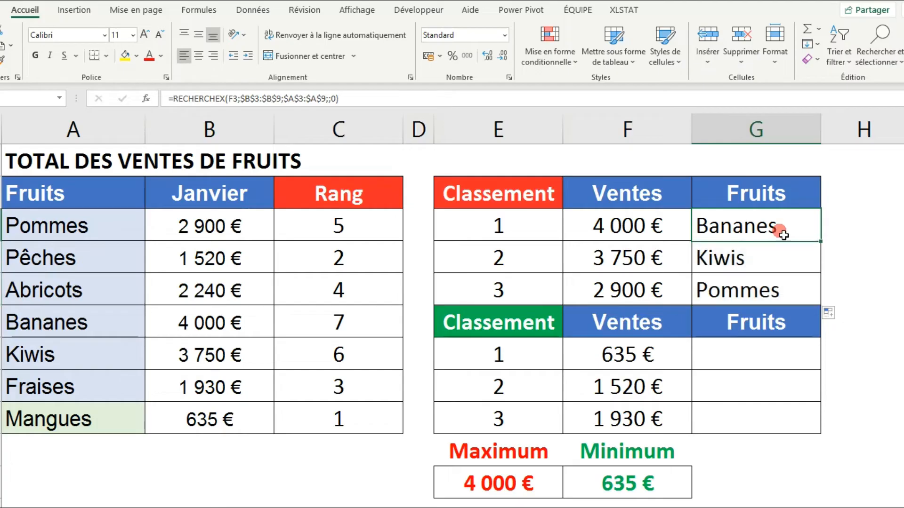
{"action": "left_click", "coordinate": [333, 99]}
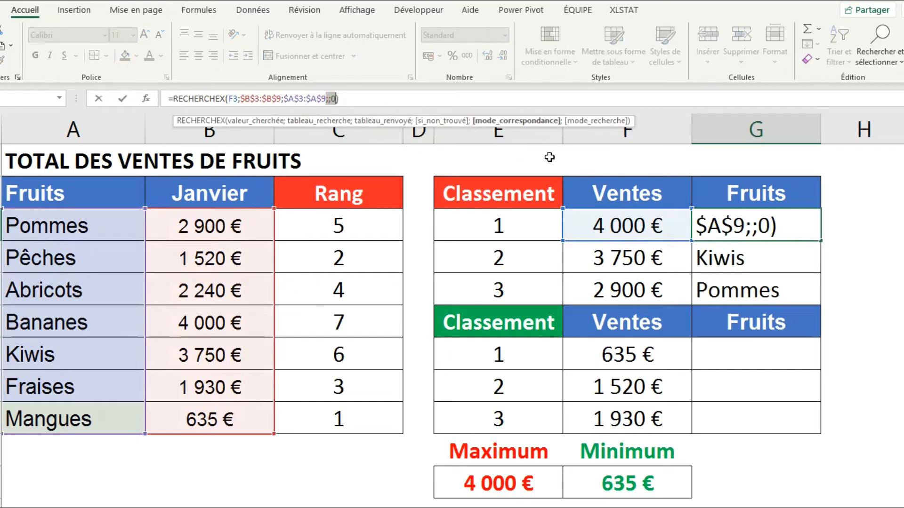
{"action": "key", "text": "BackSpace"}
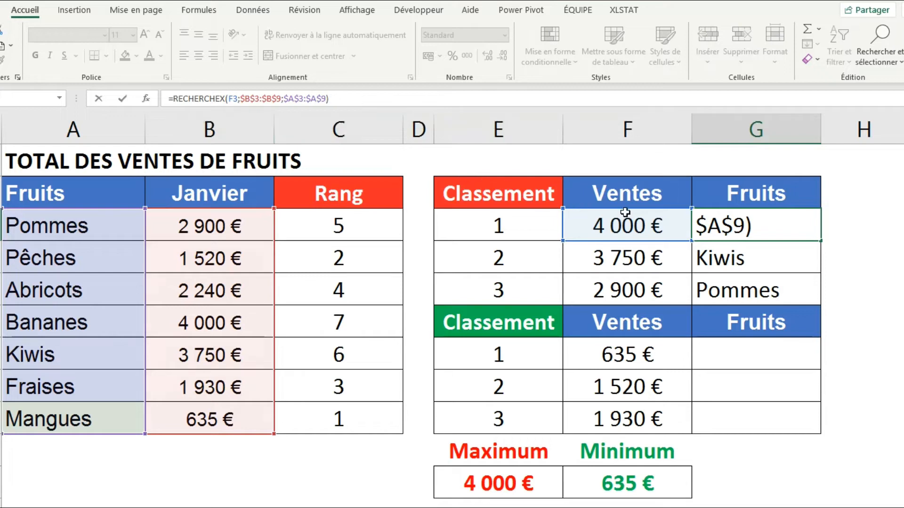
{"action": "key", "text": "Return"}
{"action": "left_click", "coordinate": [772, 227]}
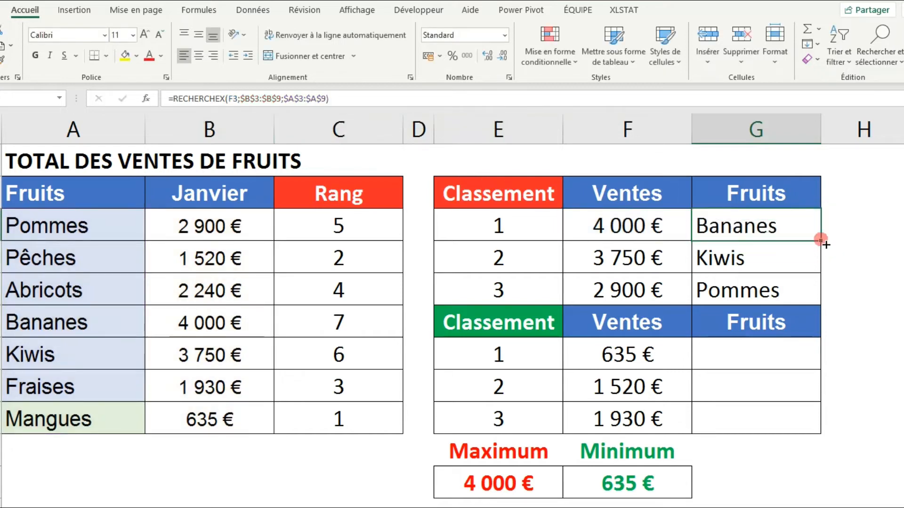
{"action": "left_click_drag", "start_coordinate": [820, 238], "coordinate": [833, 302]}
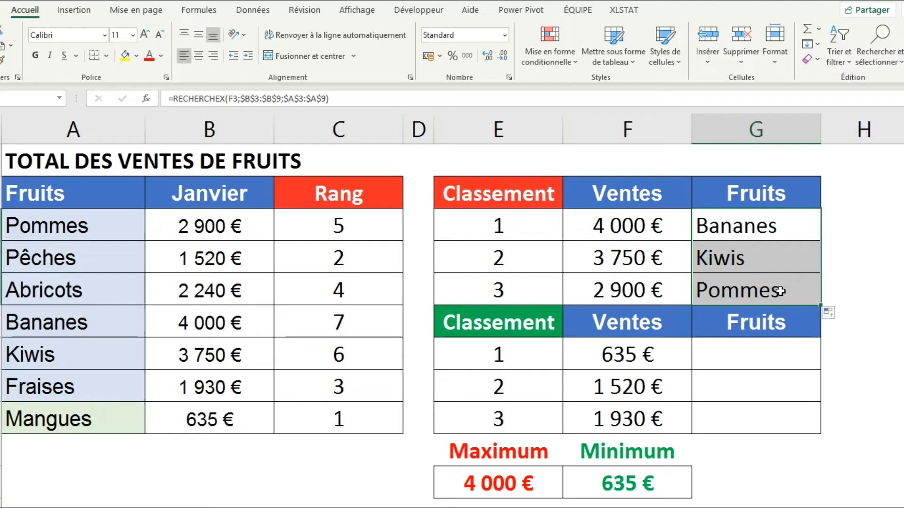
Start an INDEX formula in G7 with the absolute fruit range $A$3:$A$9 as its matrix.
{"action": "left_click", "coordinate": [773, 369]}
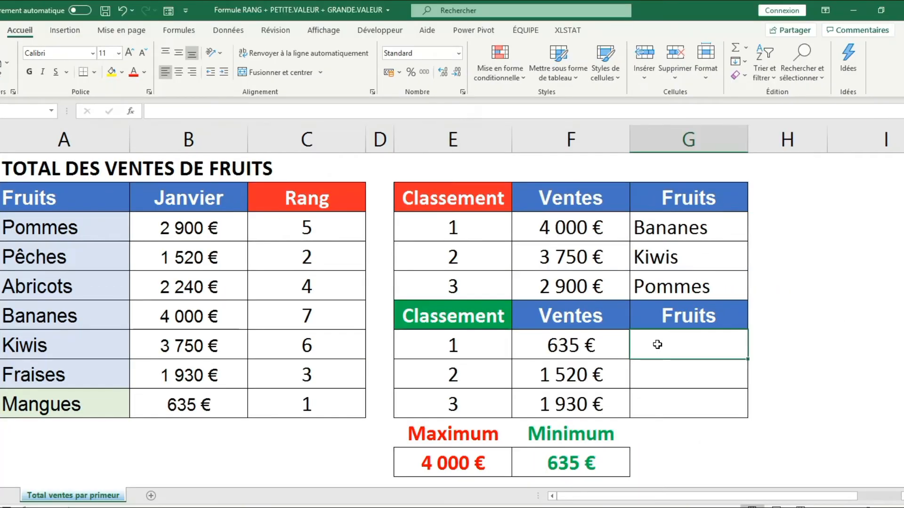
{"action": "type", "text": "="}
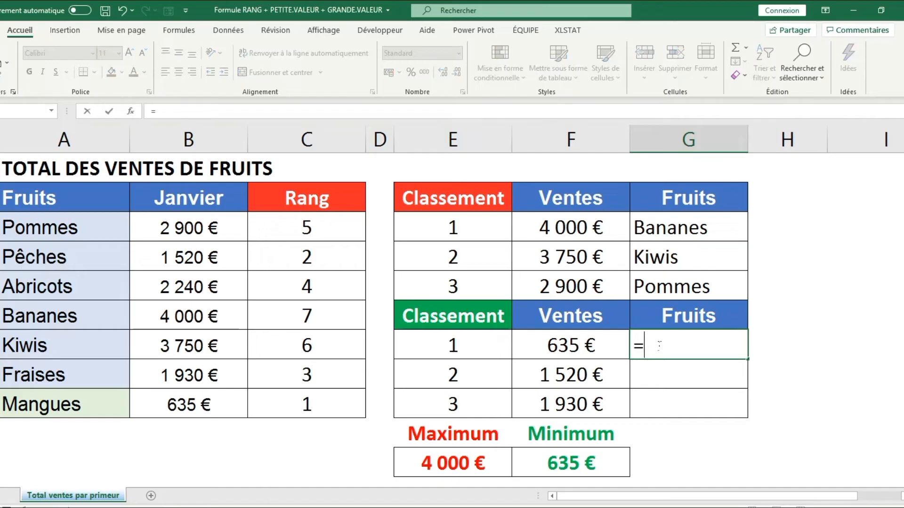
{"action": "type", "text": "INDEX"}
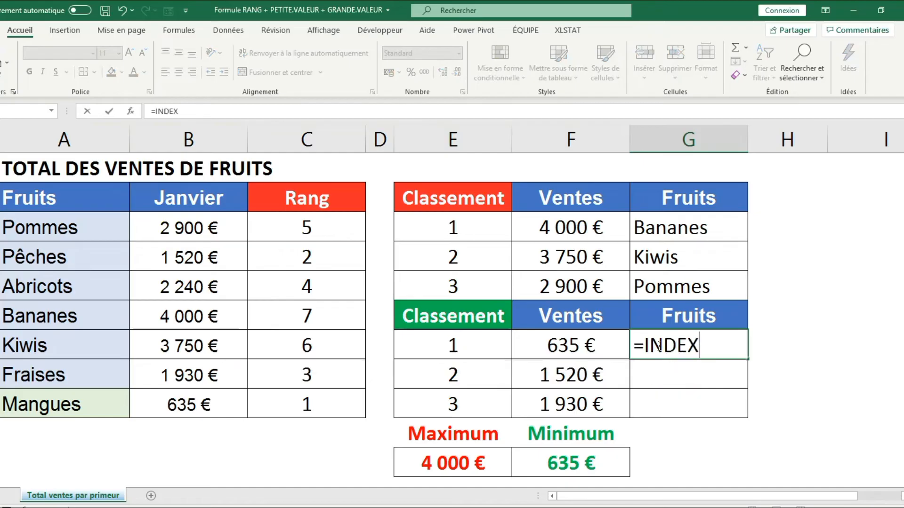
{"action": "type", "text": "("}
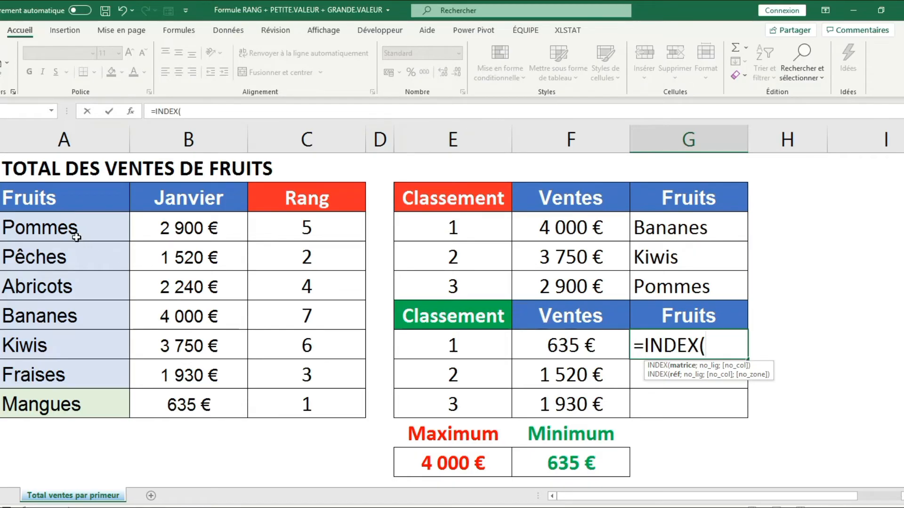
{"action": "left_click_drag", "start_coordinate": [72, 234], "coordinate": [81, 398]}
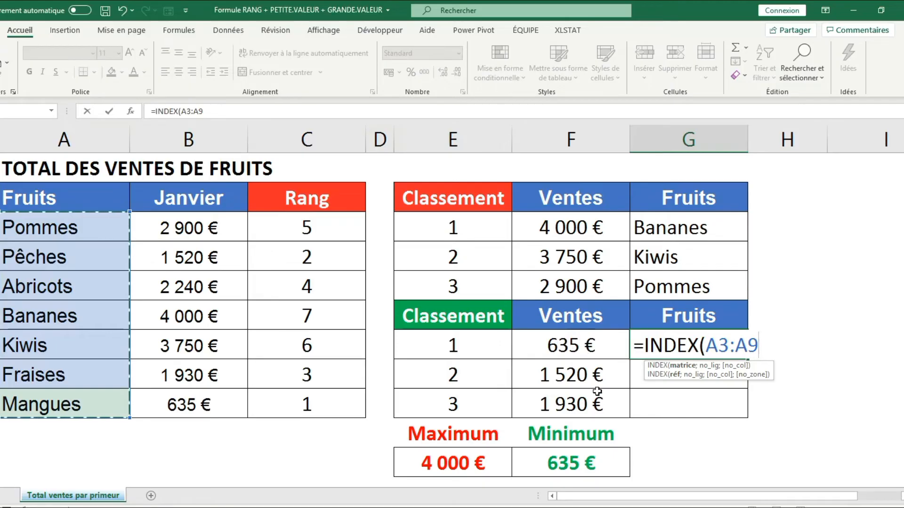
{"action": "key", "text": "F4"}
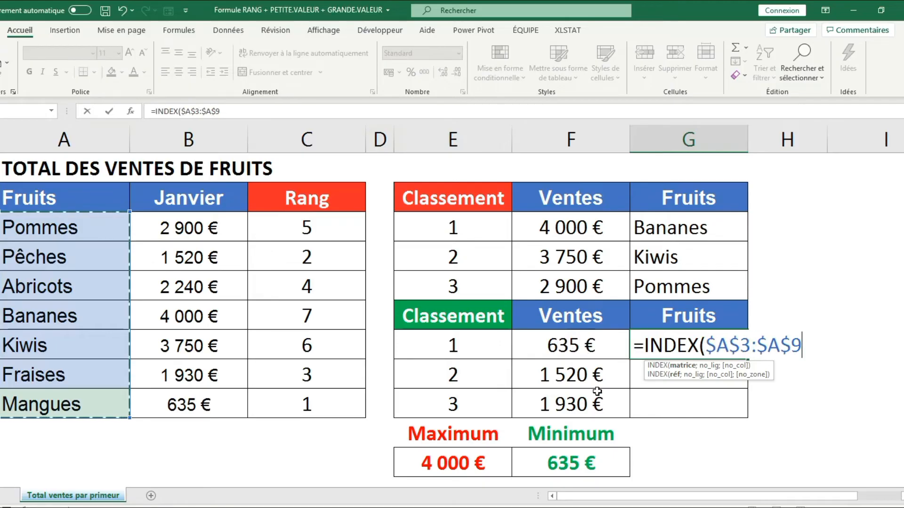
{"action": "type", "text": ";"}
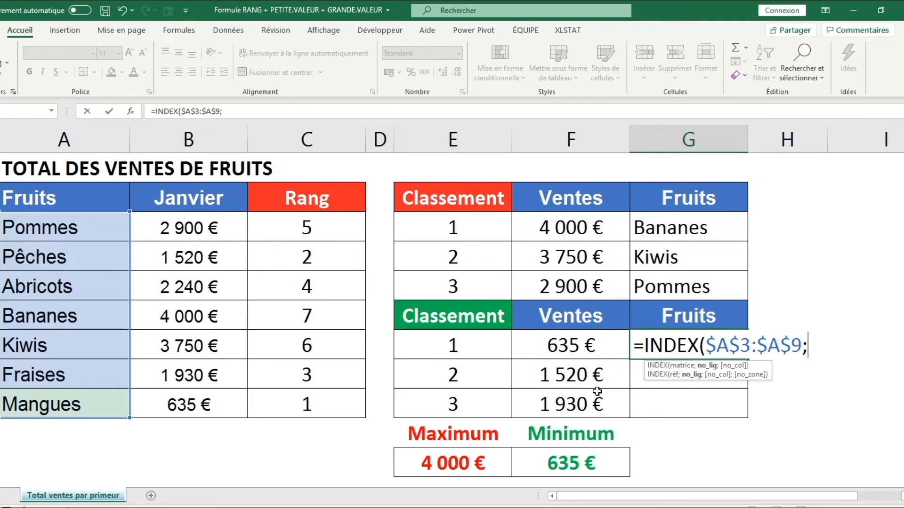
Nest EQUIV(E7;$C$3:$C$9;0) as the row number argument of the INDEX formula in G7.
{"action": "type", "text": "EQUIV"}
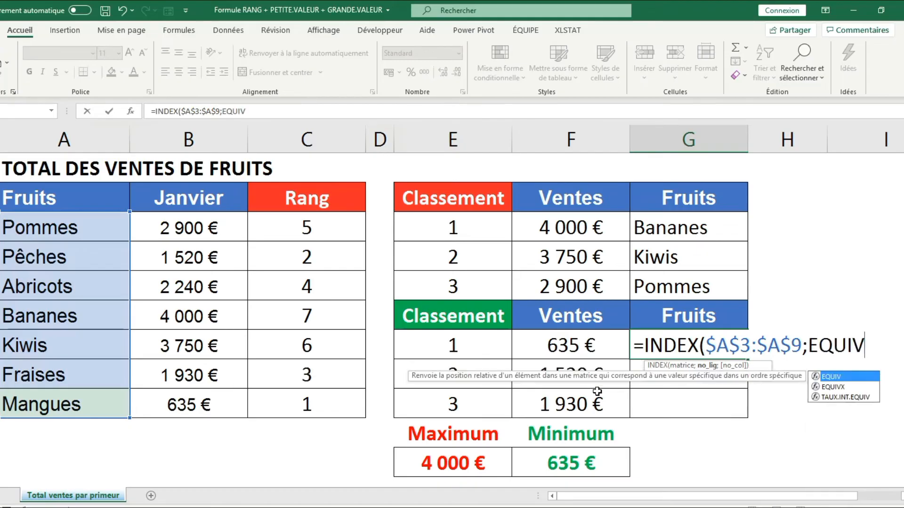
{"action": "type", "text": "("}
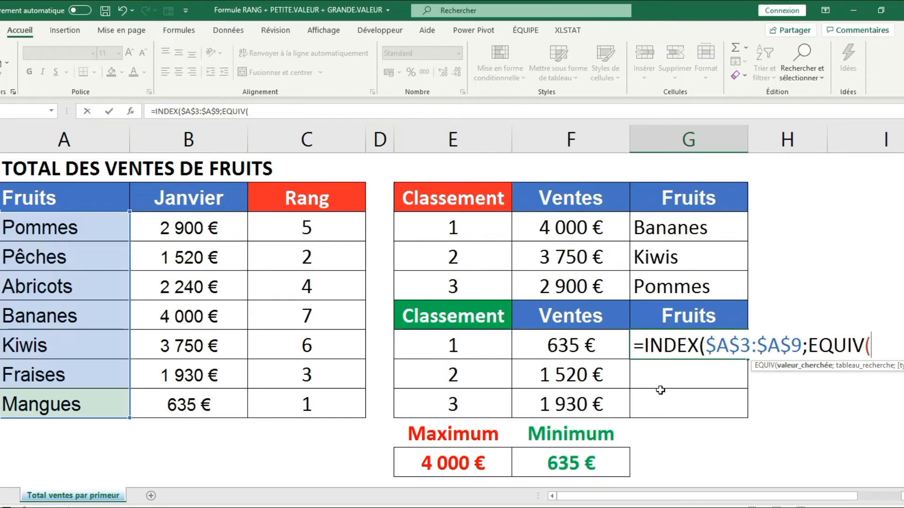
{"action": "left_click", "coordinate": [461, 353]}
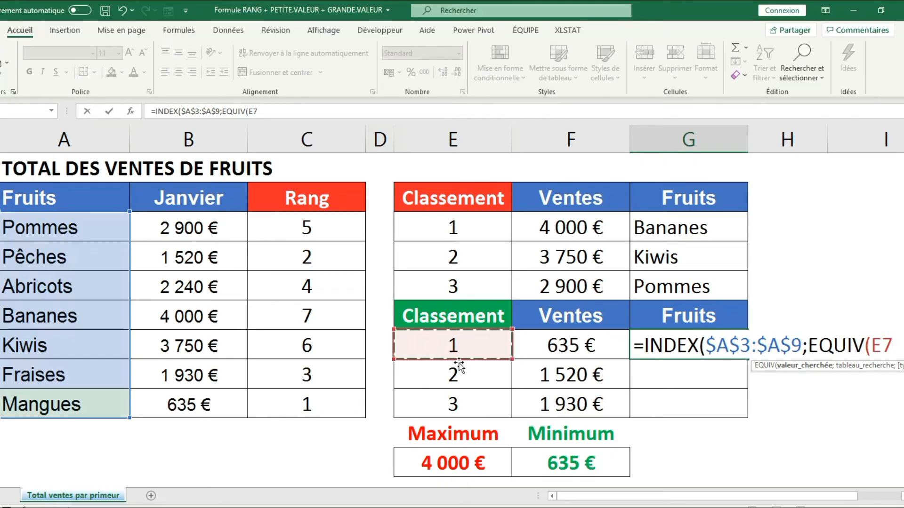
{"action": "type", "text": ";"}
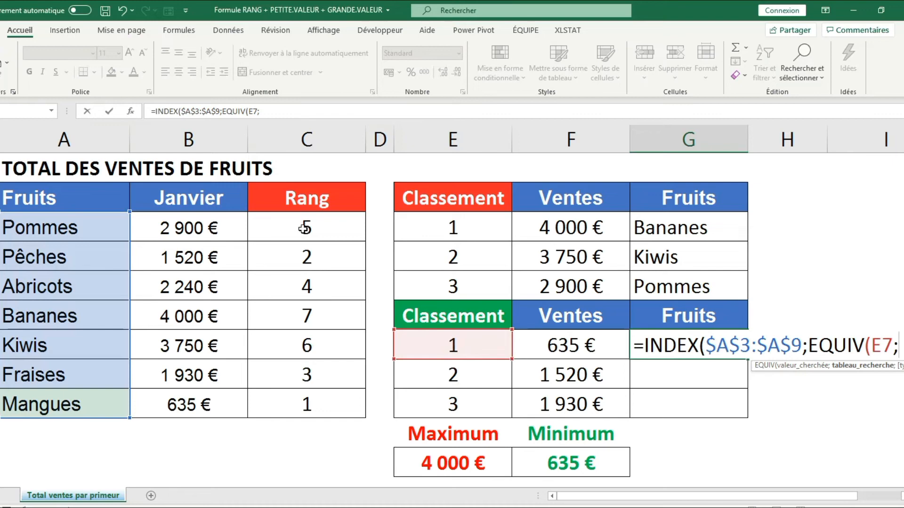
{"action": "left_click_drag", "start_coordinate": [304, 229], "coordinate": [308, 404]}
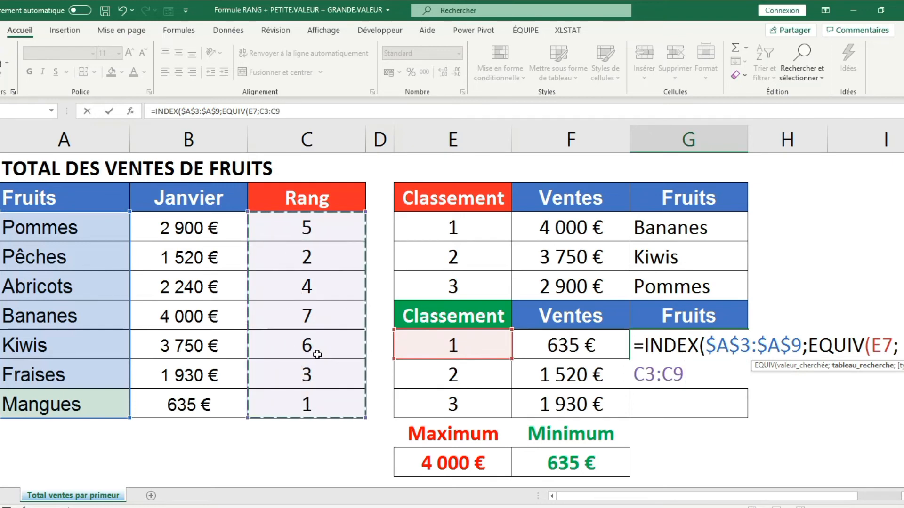
{"action": "key", "text": "F4"}
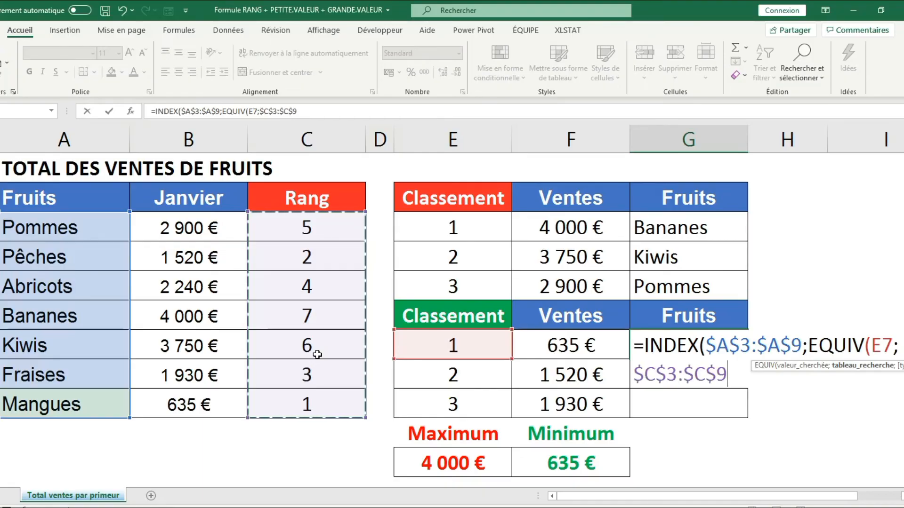
{"action": "type", "text": ";"}
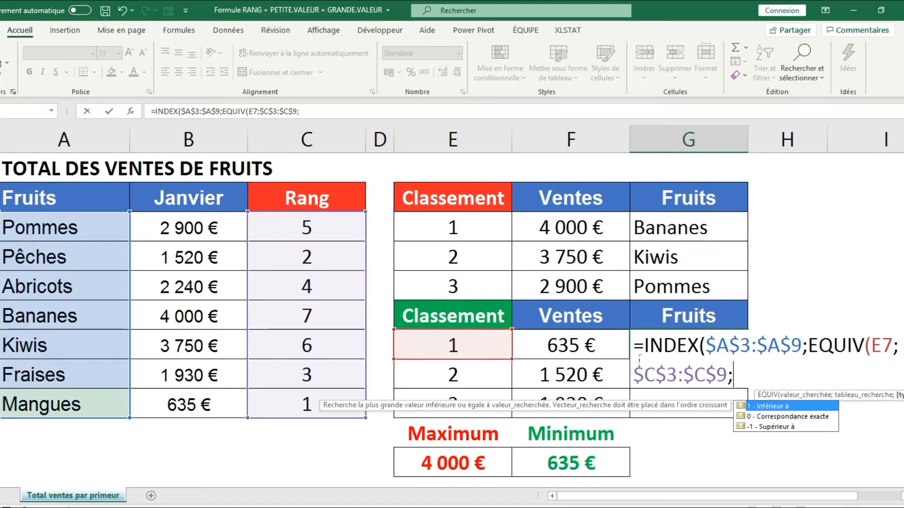
{"action": "double_click", "coordinate": [800, 417]}
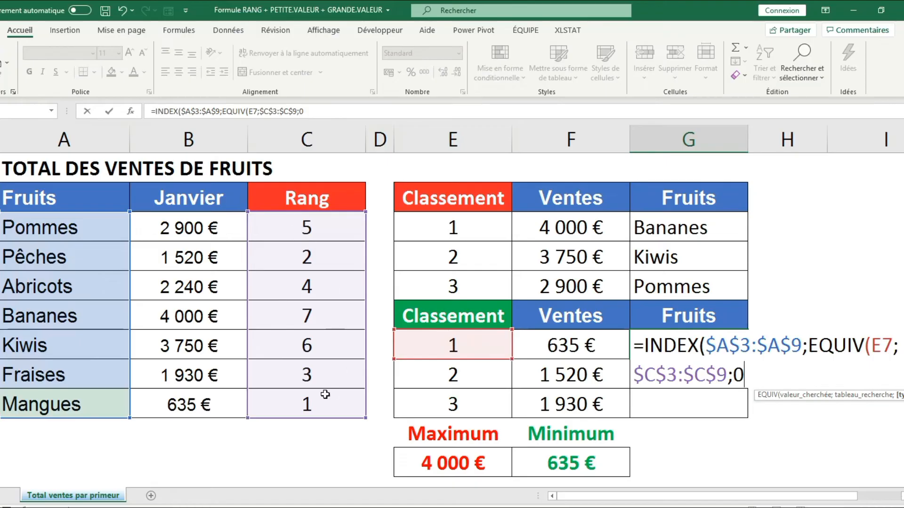
{"action": "type", "text": ")"}
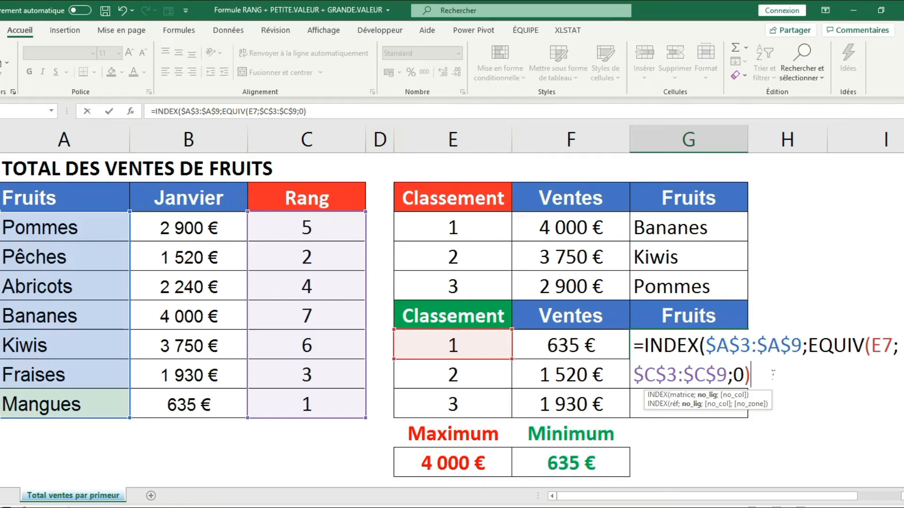
Add 1 as the column number and validate the G7 formula as =INDEX($A$3:$A$9;EQUIV(E7;$C$3:$C$9;0);1).
{"action": "type", "text": ";"}
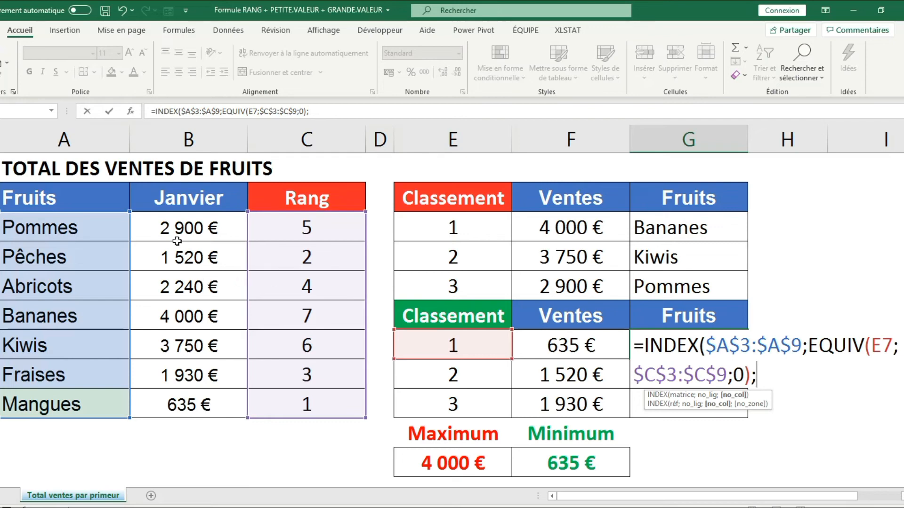
{"action": "left_click", "coordinate": [722, 345]}
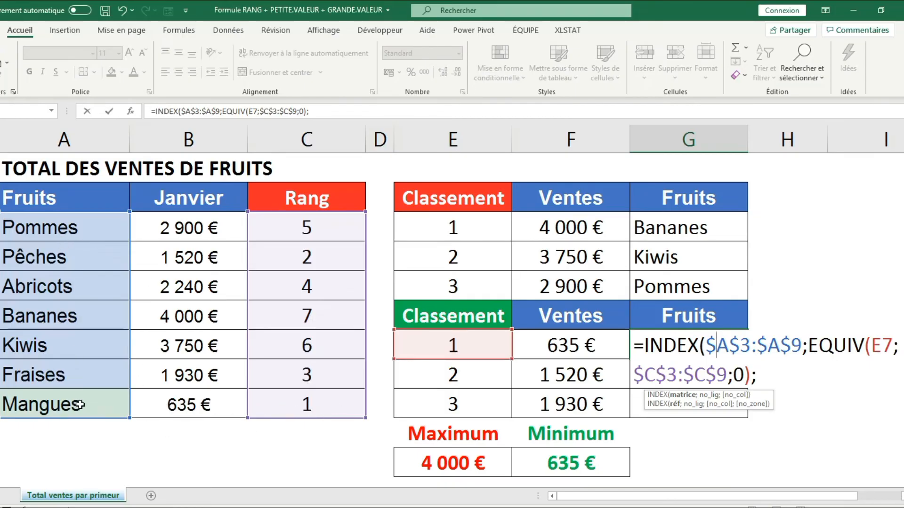
{"action": "left_click", "coordinate": [779, 389]}
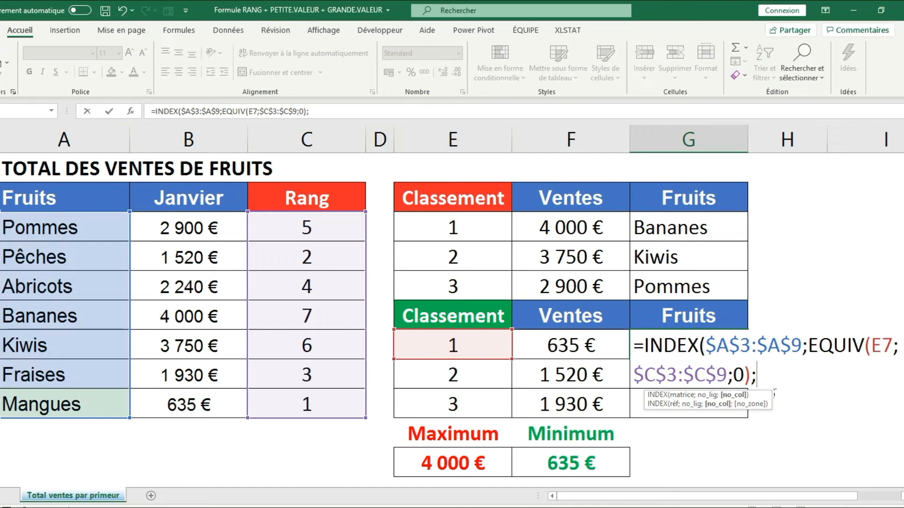
{"action": "type", "text": "1)"}
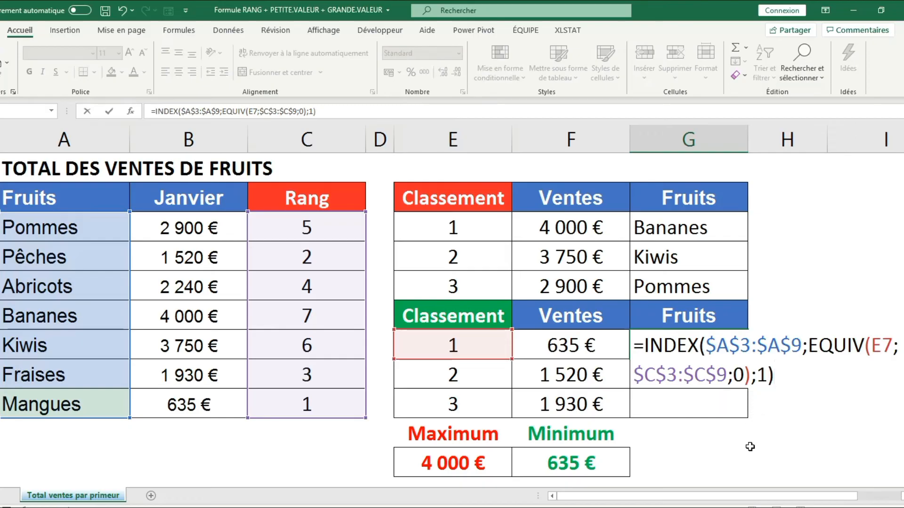
{"action": "key", "text": "Return"}
{"action": "left_click", "coordinate": [707, 352]}
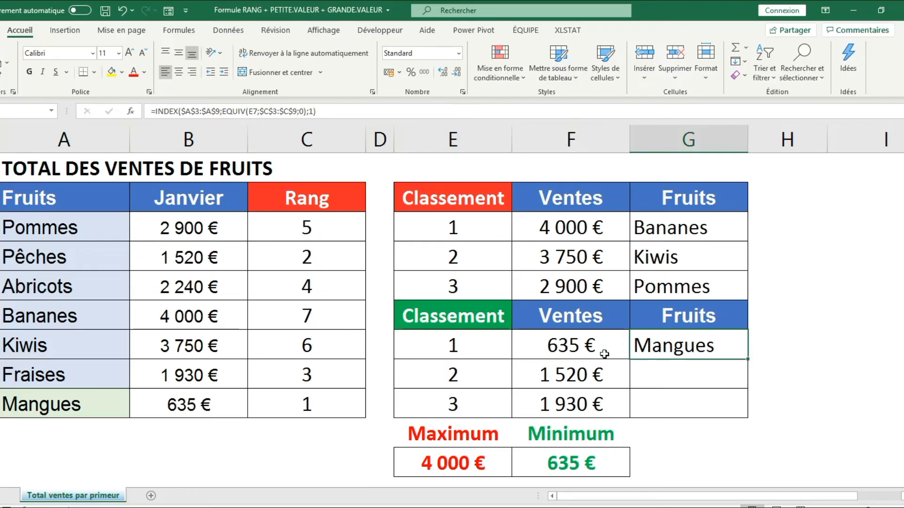
Check the G7 result against the sale in F7, the rank in E7 and the Mangues row in C9 and A9.
{"action": "left_click", "coordinate": [584, 353]}
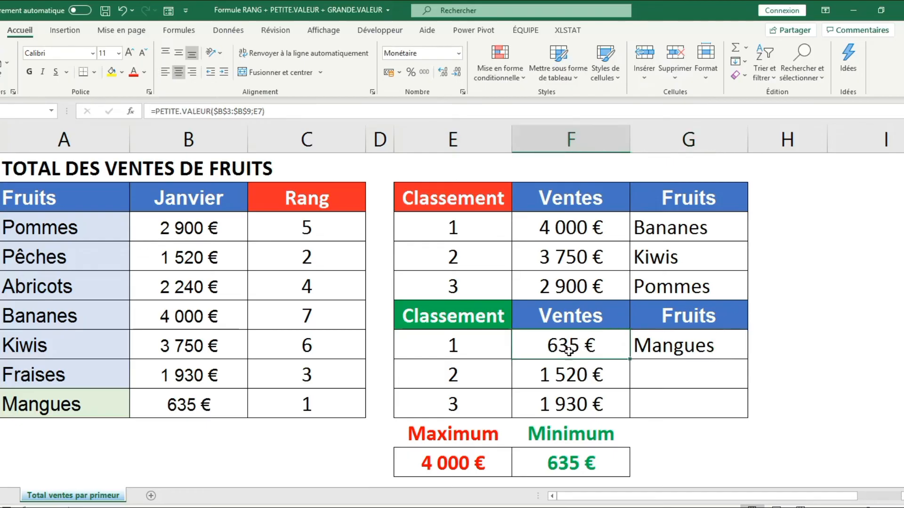
{"action": "left_click", "coordinate": [456, 347]}
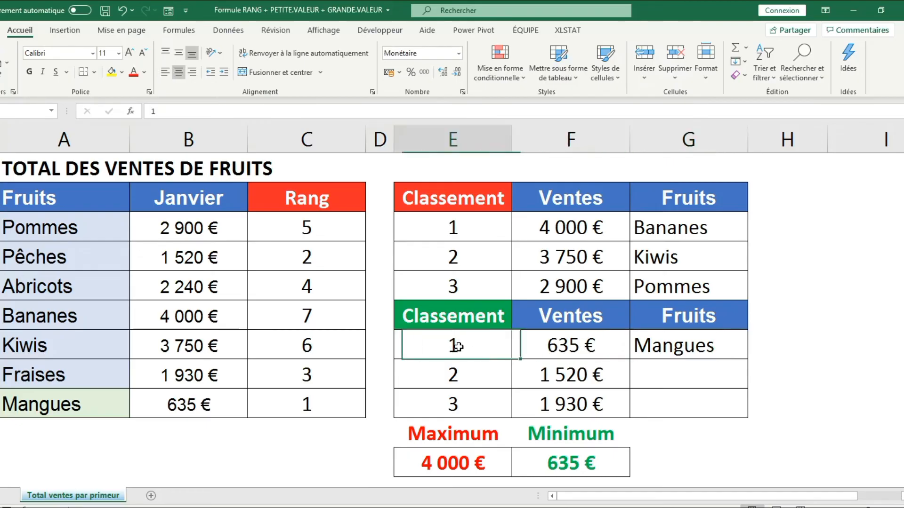
{"action": "left_click", "coordinate": [295, 417]}
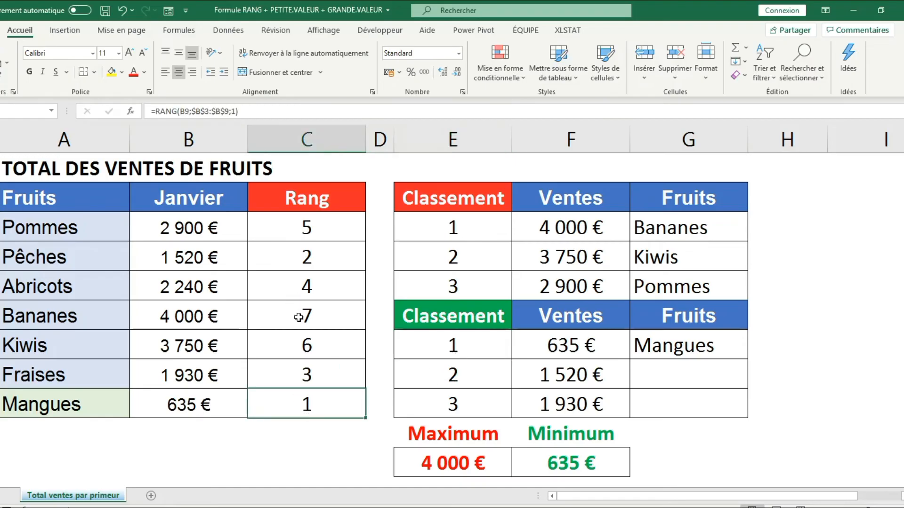
{"action": "left_click", "coordinate": [88, 406]}
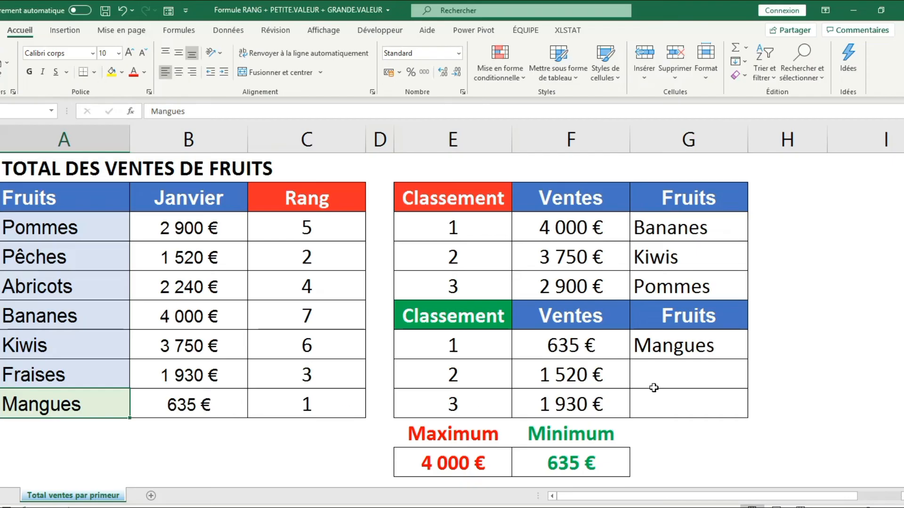
Fill the G7 INDEX formula down to G9 and check the formula in G8.
{"action": "left_click", "coordinate": [713, 354]}
{"action": "left_click_drag", "start_coordinate": [747, 360], "coordinate": [746, 416]}
{"action": "left_click", "coordinate": [705, 382]}
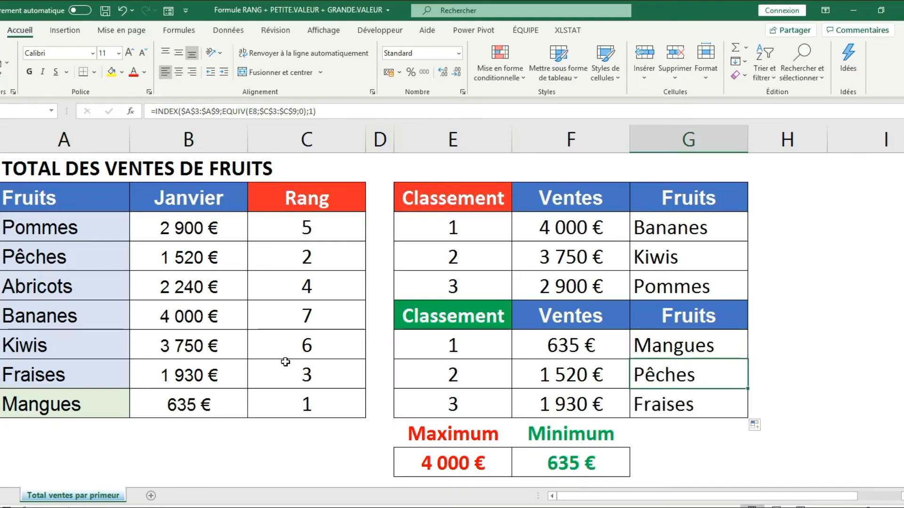
{"action": "key", "text": "Up"}
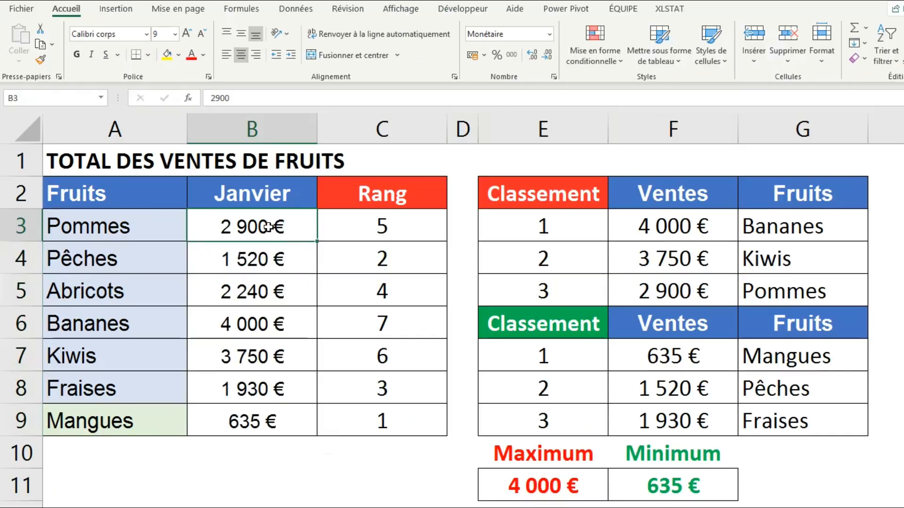
Highlight the 3 highest January sales in B3:B9 with a conditional format using Remplissage rouge clair avec texte rouge foncé.
{"action": "left_click_drag", "start_coordinate": [183, 228], "coordinate": [203, 278]}
{"action": "left_click_drag", "start_coordinate": [267, 281], "coordinate": [265, 414]}
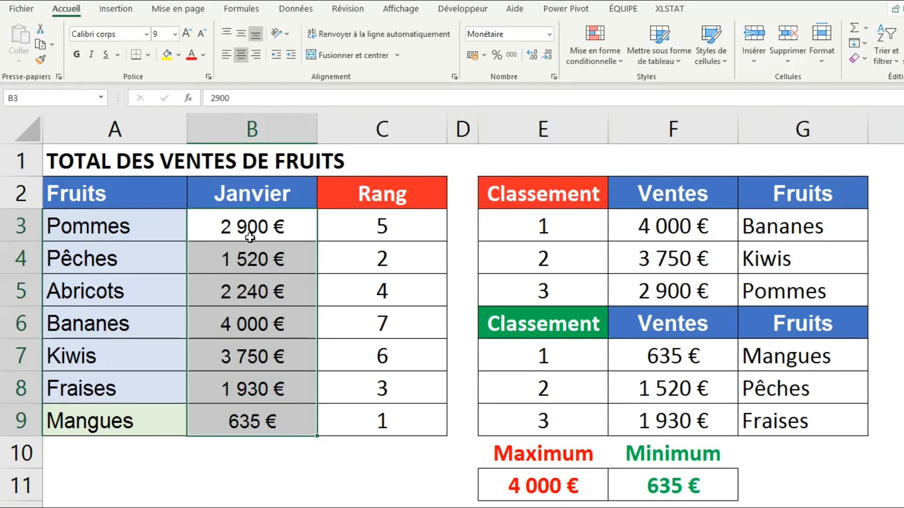
{"action": "left_click", "coordinate": [599, 65]}
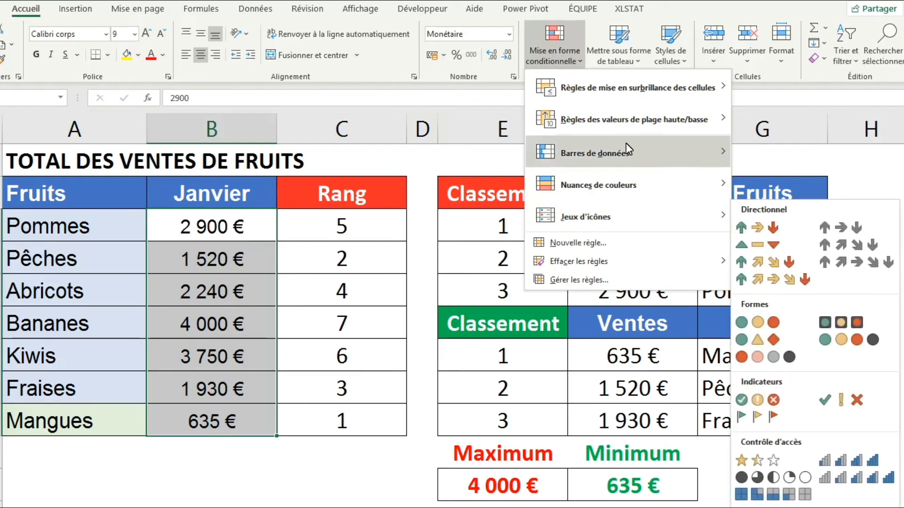
{"action": "mouse_move", "coordinate": [662, 120]}
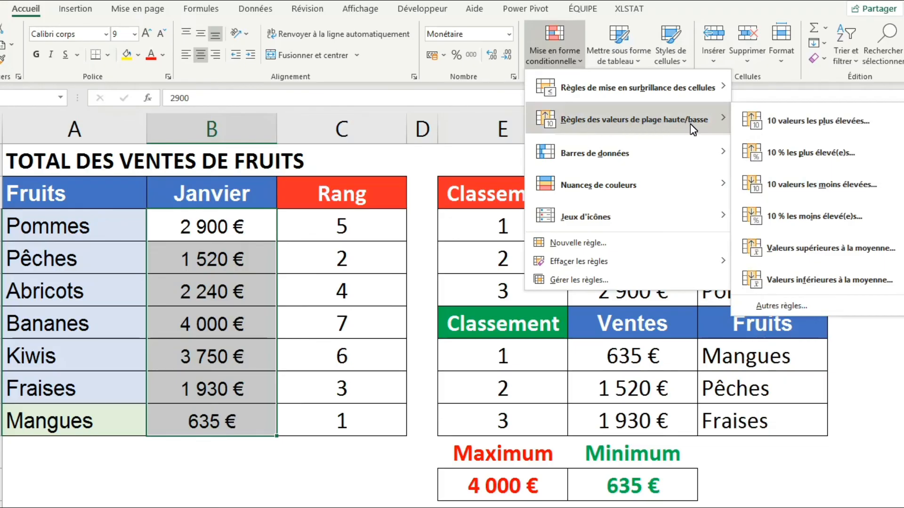
{"action": "left_click", "coordinate": [804, 122]}
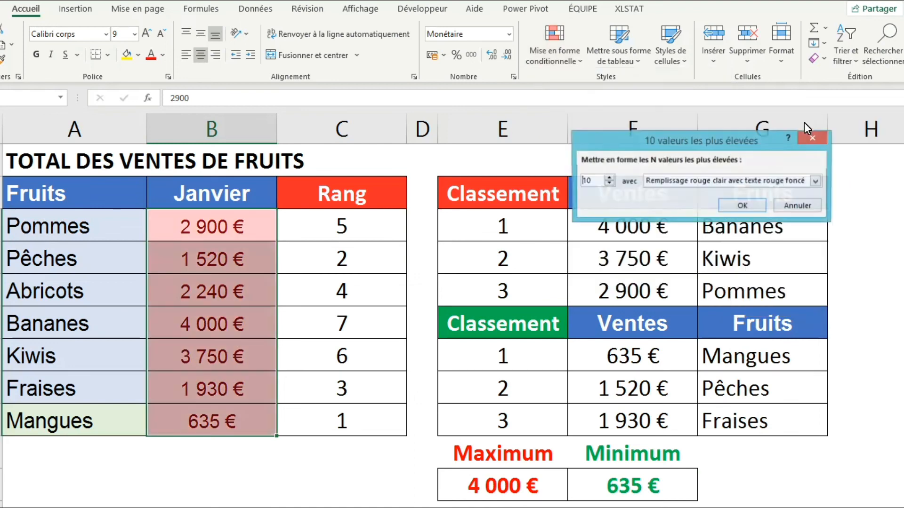
{"action": "double_click", "coordinate": [586, 181]}
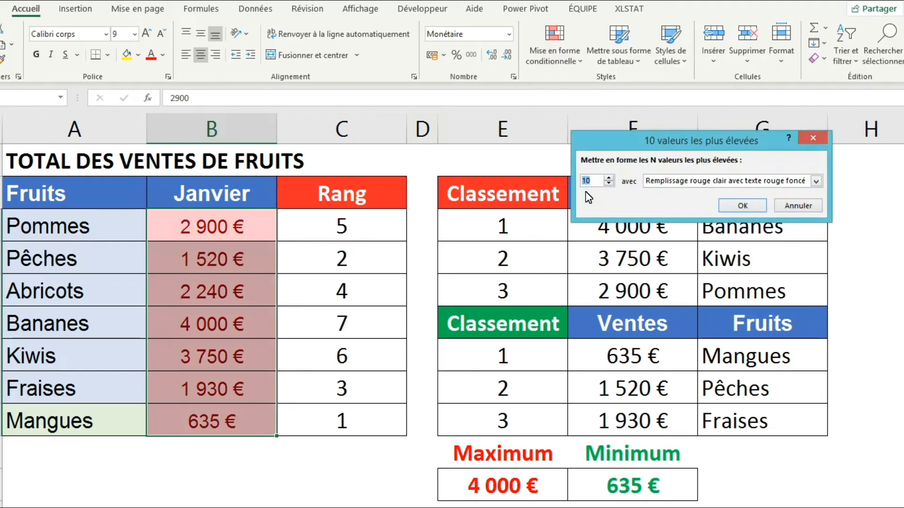
{"action": "type", "text": "3"}
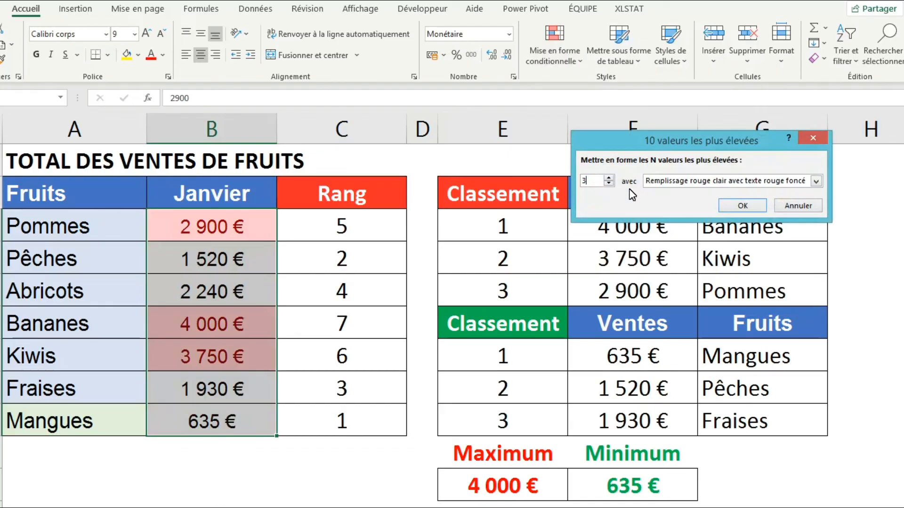
{"action": "left_click", "coordinate": [749, 207]}
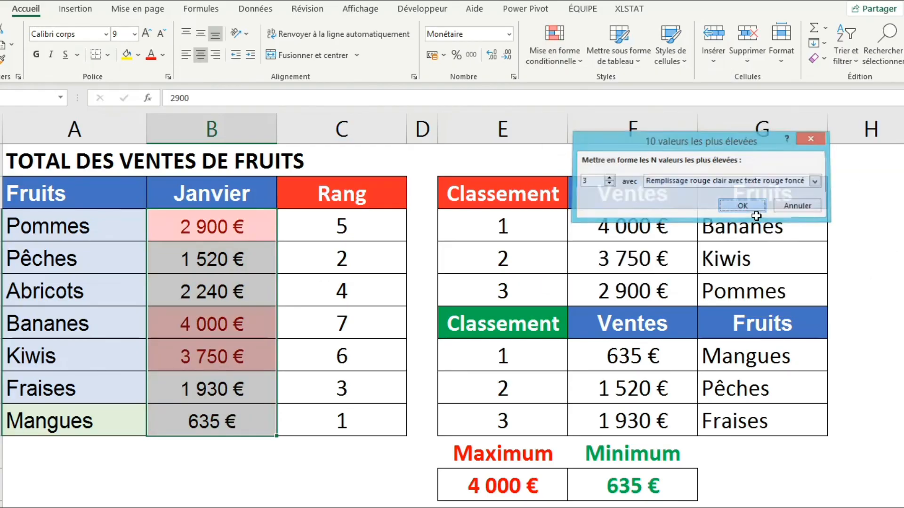
Highlight the 3 lowest January sales in B3:B9 with a conditional format using Remplissage vert avec texte vert foncé.
{"action": "left_click", "coordinate": [557, 67]}
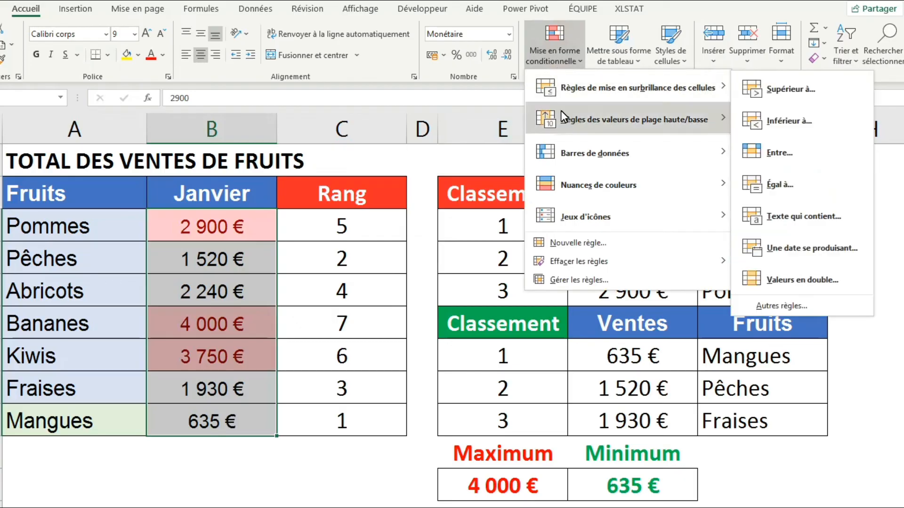
{"action": "mouse_move", "coordinate": [620, 118]}
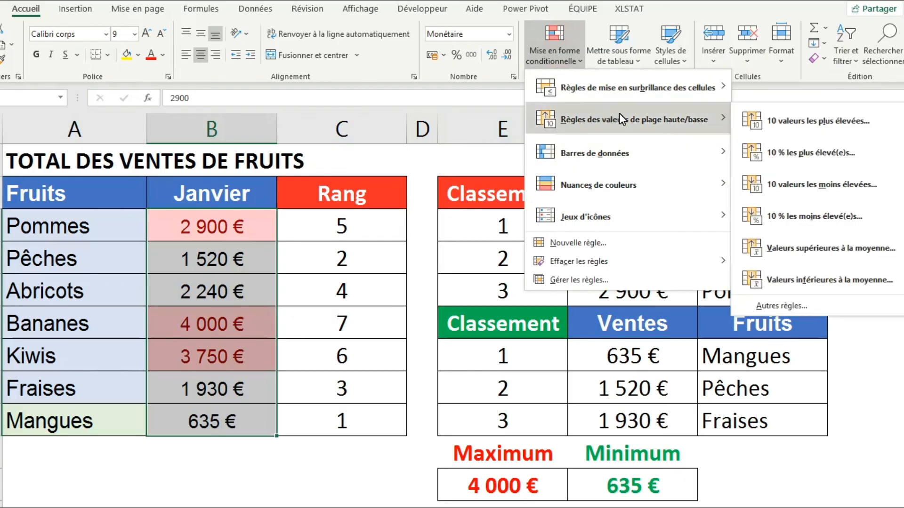
{"action": "left_click", "coordinate": [828, 184]}
{"action": "left_click", "coordinate": [597, 184]}
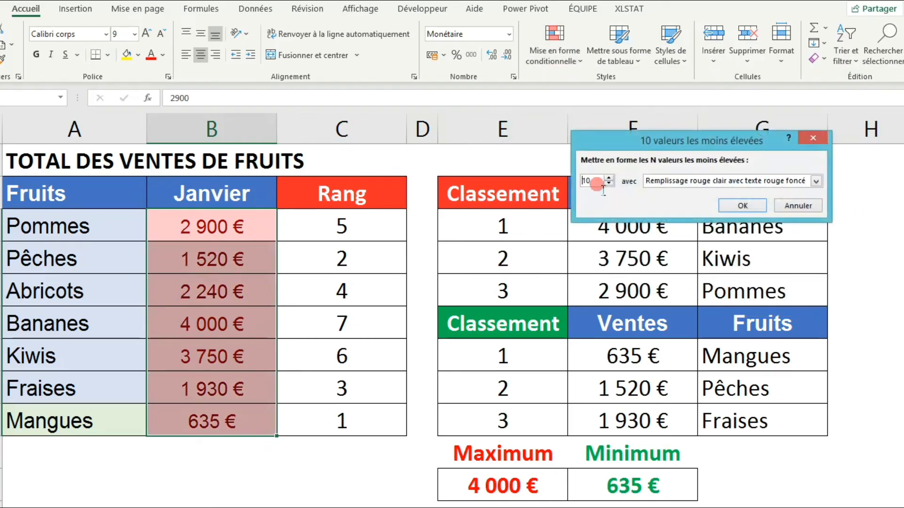
{"action": "left_click_drag", "start_coordinate": [597, 184], "coordinate": [553, 188]}
{"action": "type", "text": "3"}
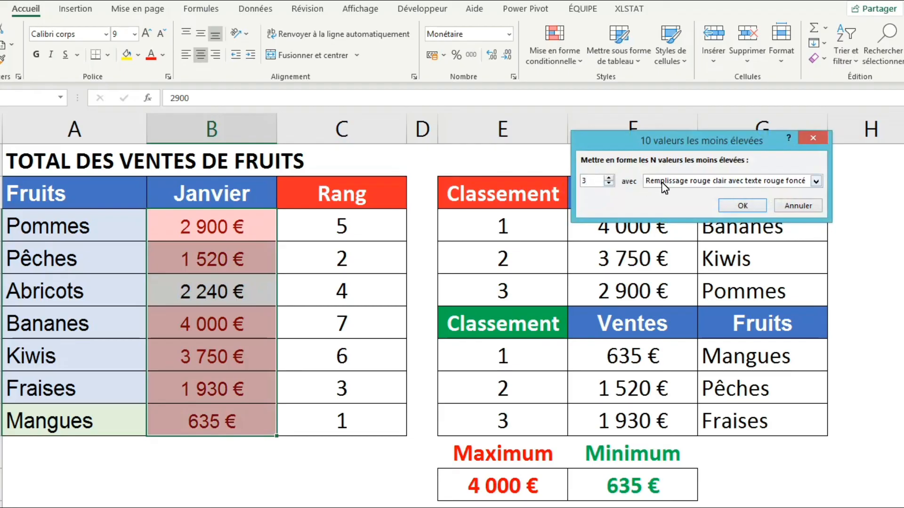
{"action": "left_click", "coordinate": [717, 184]}
{"action": "left_click", "coordinate": [704, 191]}
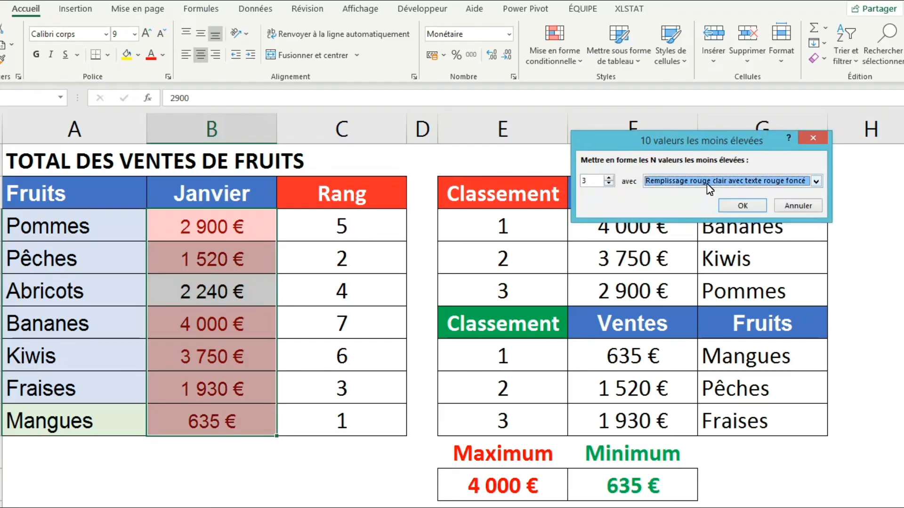
{"action": "left_click", "coordinate": [707, 182]}
{"action": "left_click", "coordinate": [713, 211]}
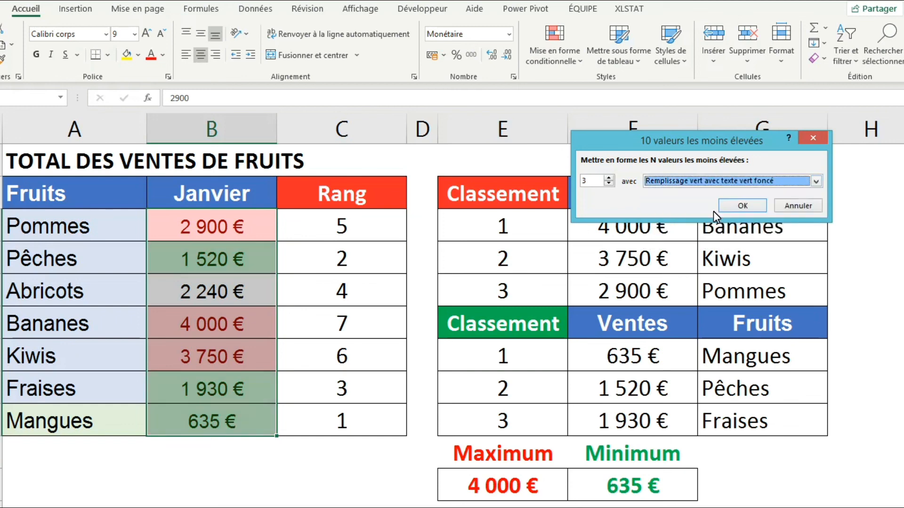
{"action": "left_click", "coordinate": [741, 203]}
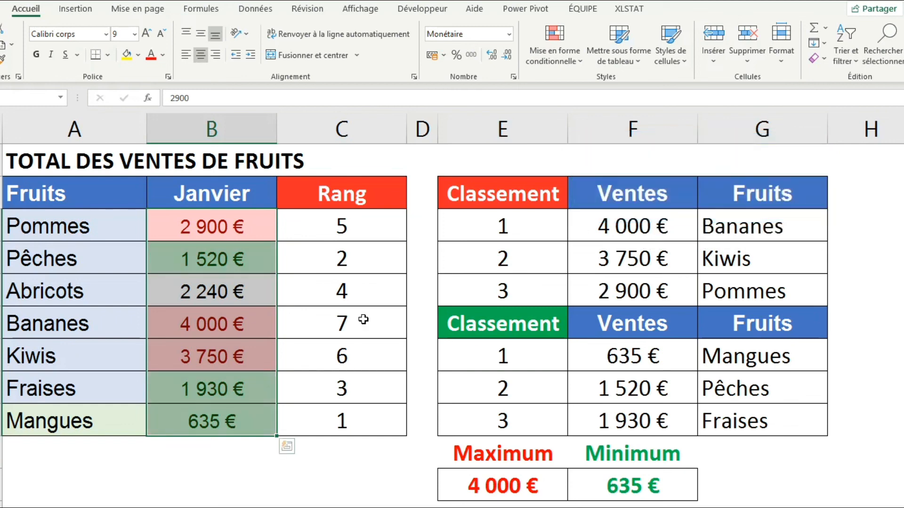
Compare the red-highlighted January sales in B6, B7 and B3 with the top-three ranking in E3:F5.
{"action": "left_click", "coordinate": [212, 326]}
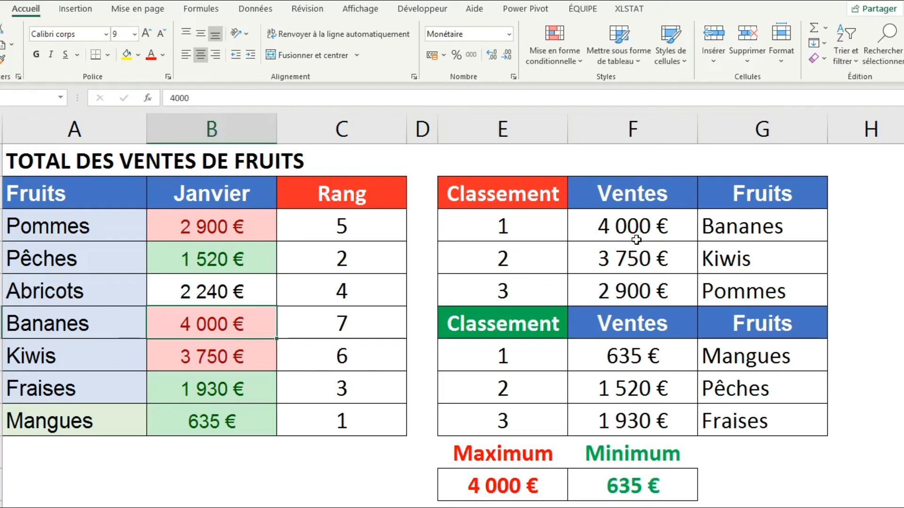
{"action": "left_click_drag", "start_coordinate": [635, 230], "coordinate": [654, 280]}
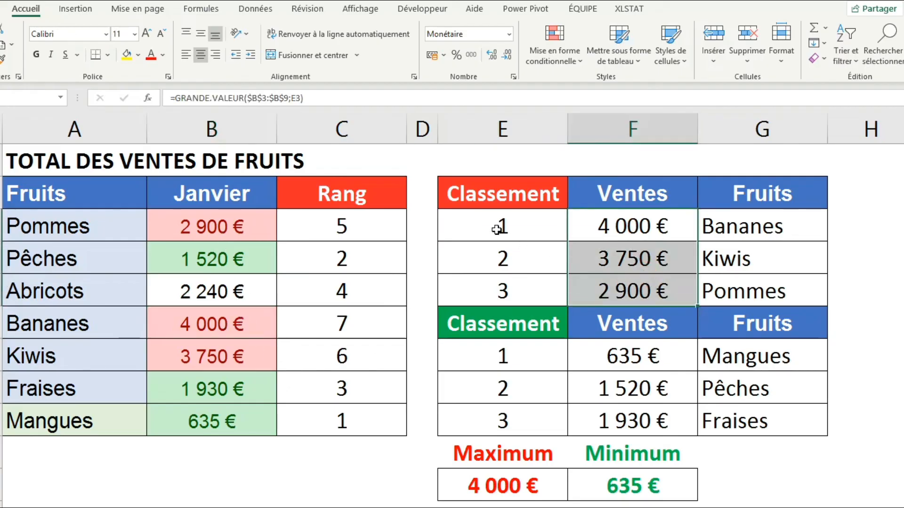
{"action": "left_click_drag", "start_coordinate": [496, 226], "coordinate": [612, 282]}
{"action": "left_click", "coordinate": [636, 226]}
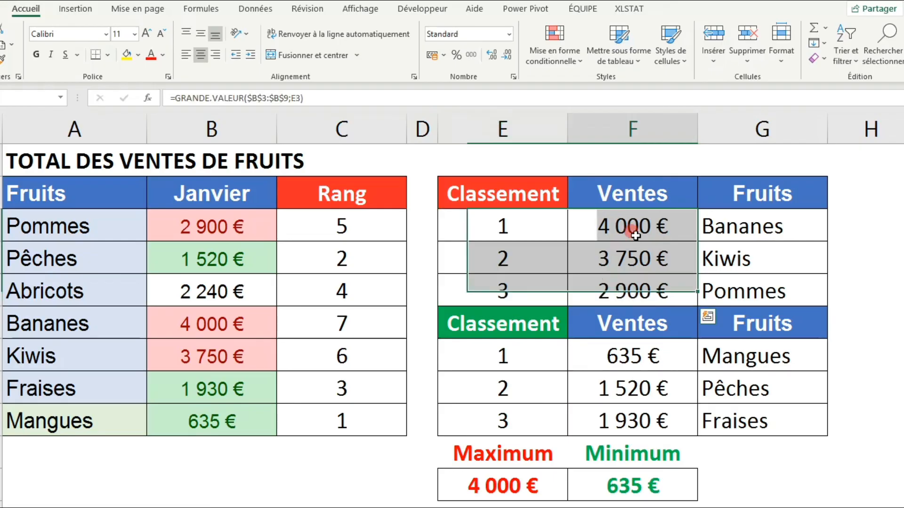
{"action": "left_click", "coordinate": [625, 256]}
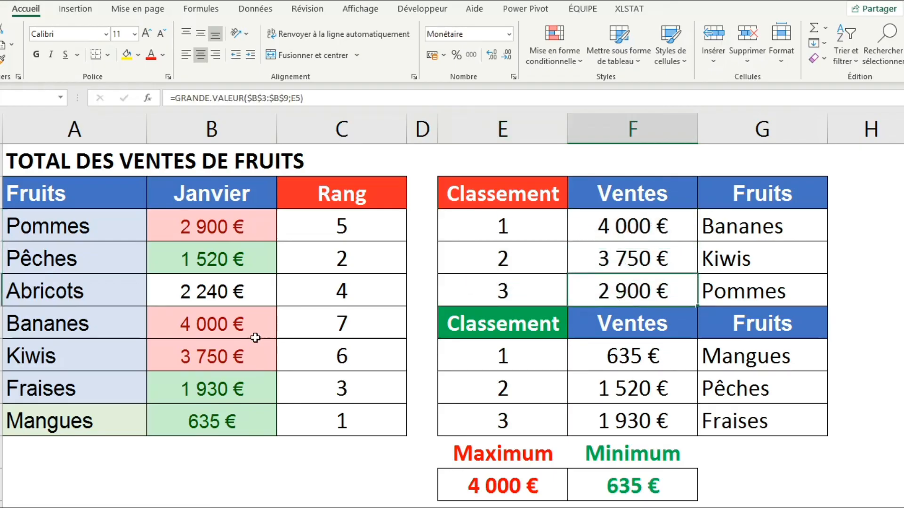
{"action": "left_click", "coordinate": [218, 325]}
{"action": "left_click", "coordinate": [210, 359]}
{"action": "left_click", "coordinate": [209, 239]}
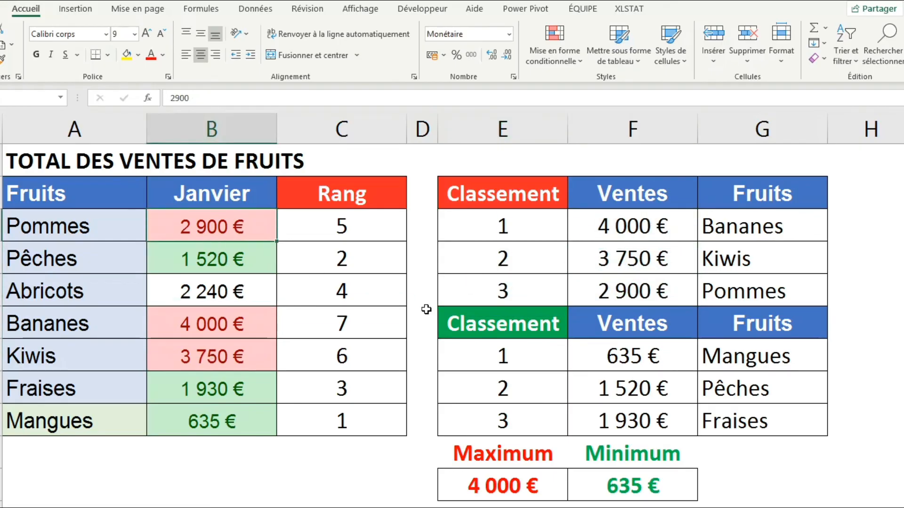
Compare the green-highlighted January sales in B9, B4 and B8 with the three lowest sales in F7:F9.
{"action": "left_click", "coordinate": [207, 263]}
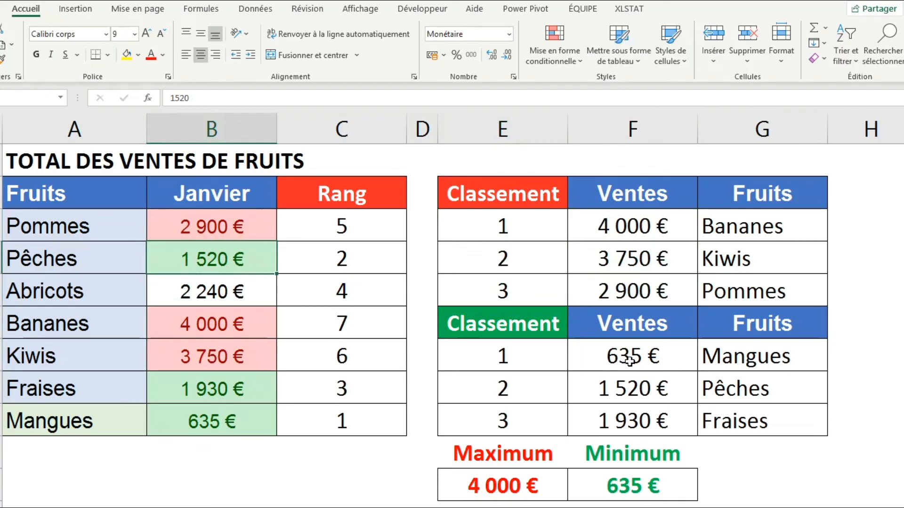
{"action": "left_click_drag", "start_coordinate": [645, 364], "coordinate": [649, 413]}
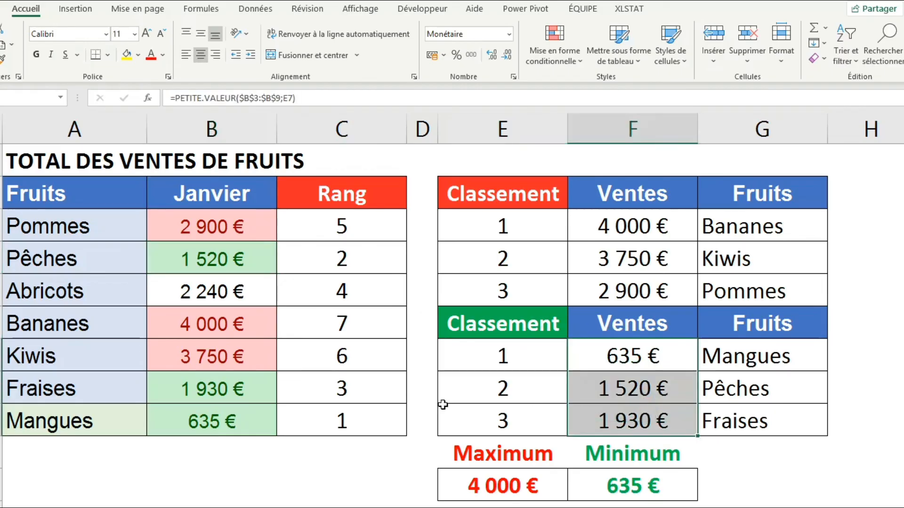
{"action": "left_click", "coordinate": [234, 418]}
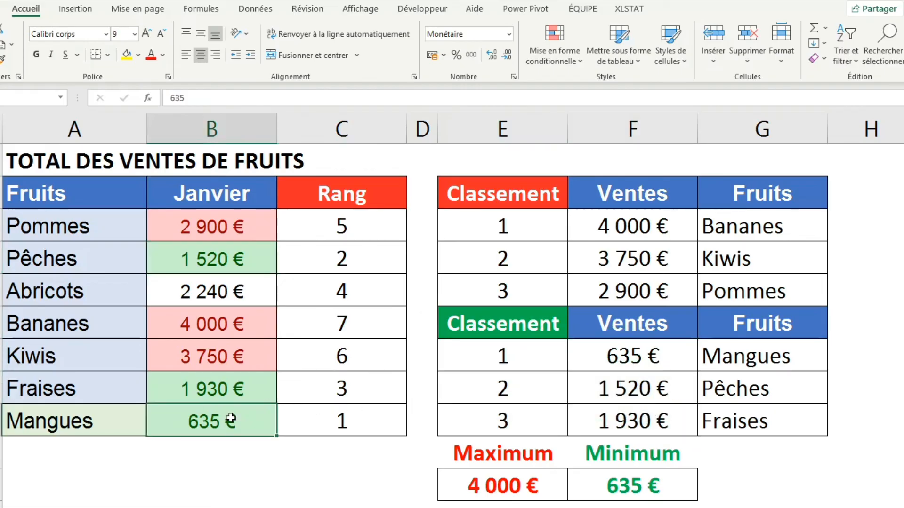
{"action": "left_click", "coordinate": [223, 268]}
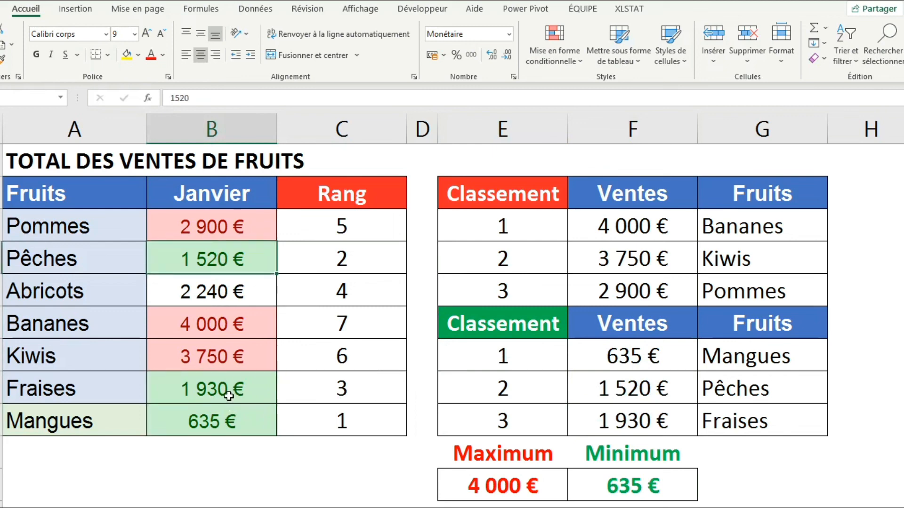
{"action": "left_click", "coordinate": [233, 393]}
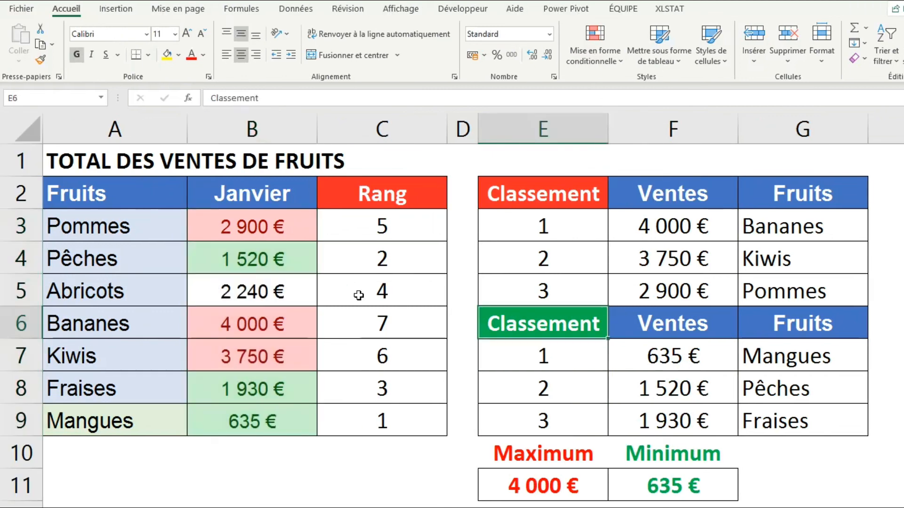
{"action": "left_click_drag", "start_coordinate": [293, 238], "coordinate": [287, 408]}
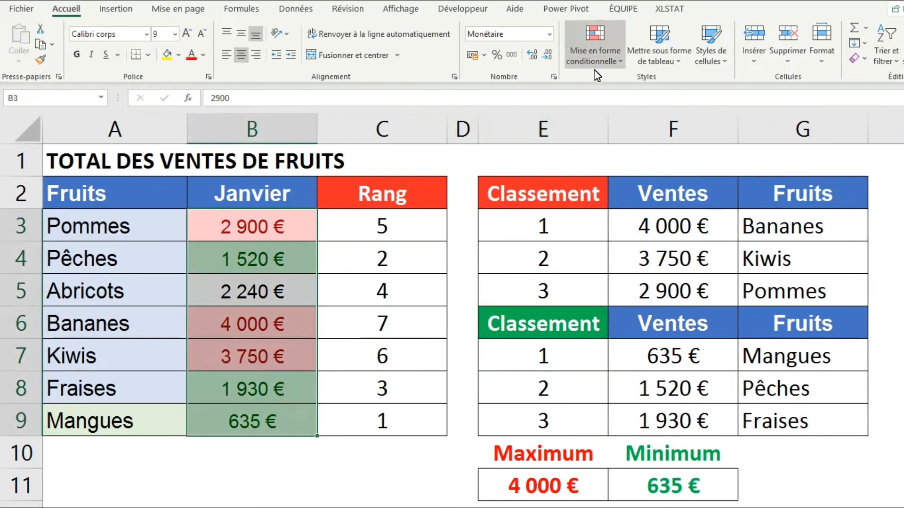
{"action": "left_click", "coordinate": [407, 259]}
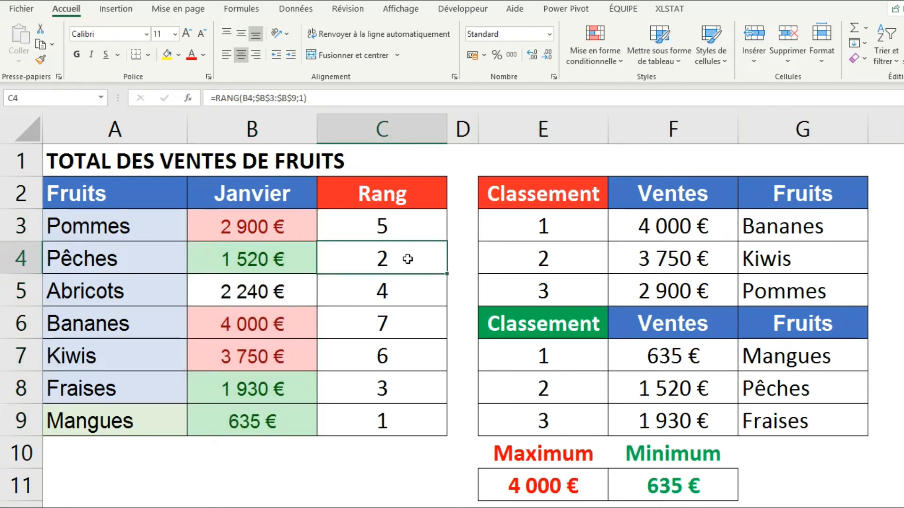